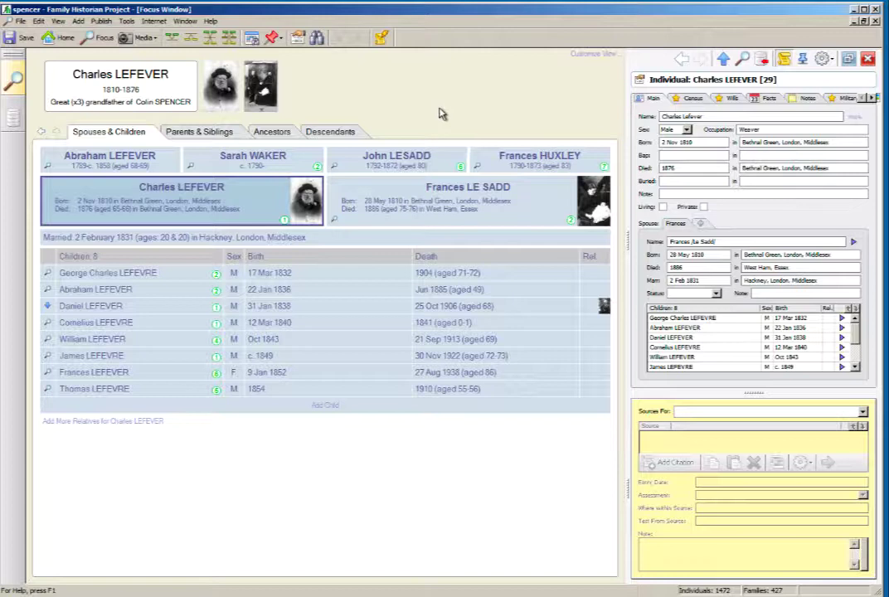
# Step: Start a GEDCOM file export of the project and begin selecting the individual records to include
pyautogui.click(20, 22)
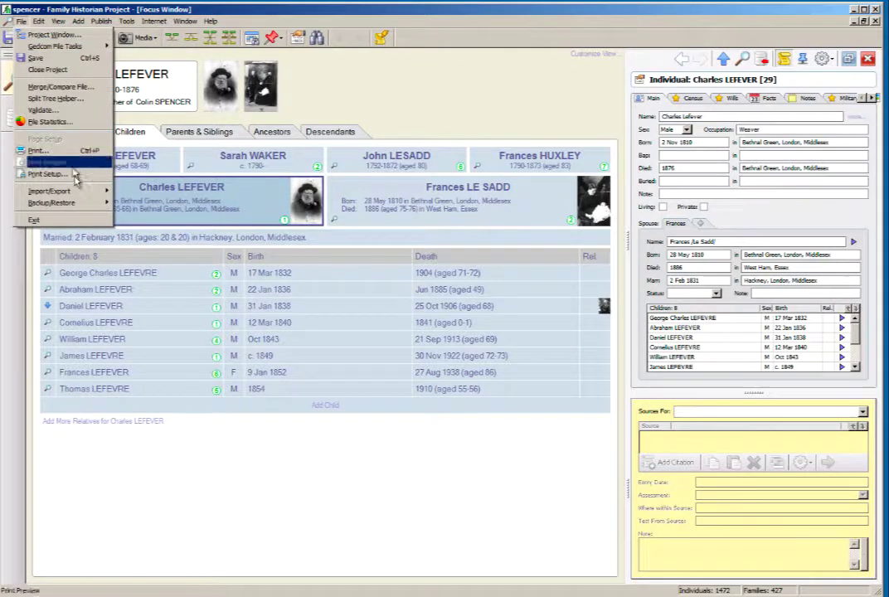
pyautogui.moveTo(71, 191)
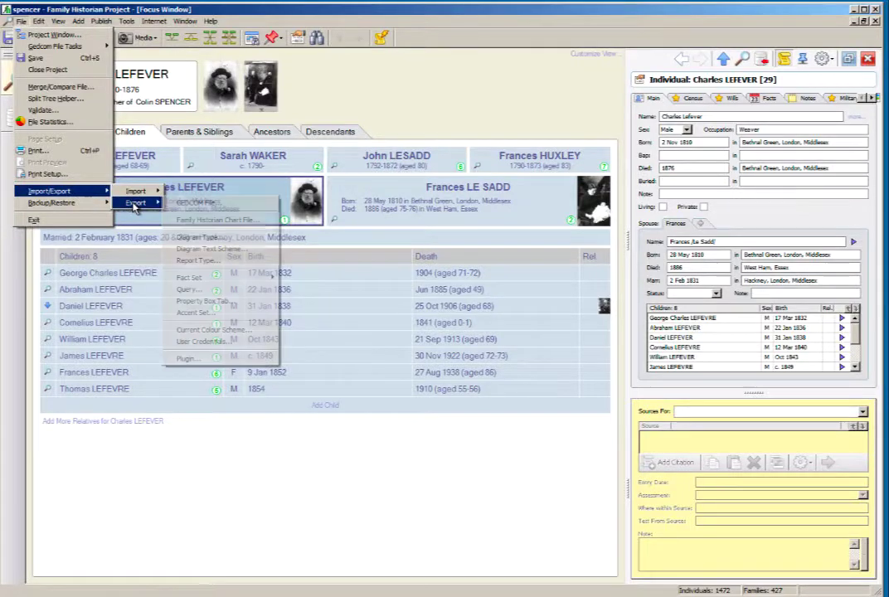
pyautogui.moveTo(136, 202)
pyautogui.click(199, 204)
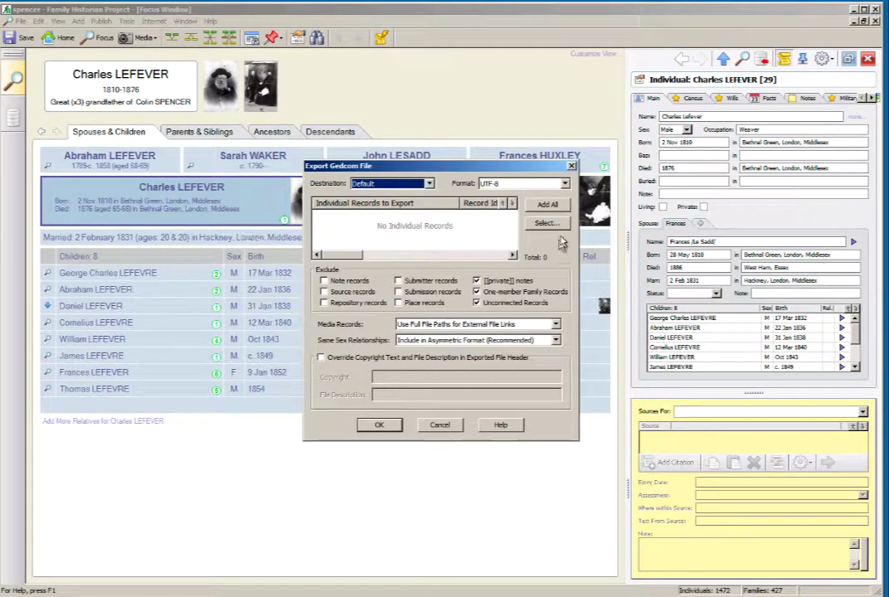
pyautogui.click(546, 223)
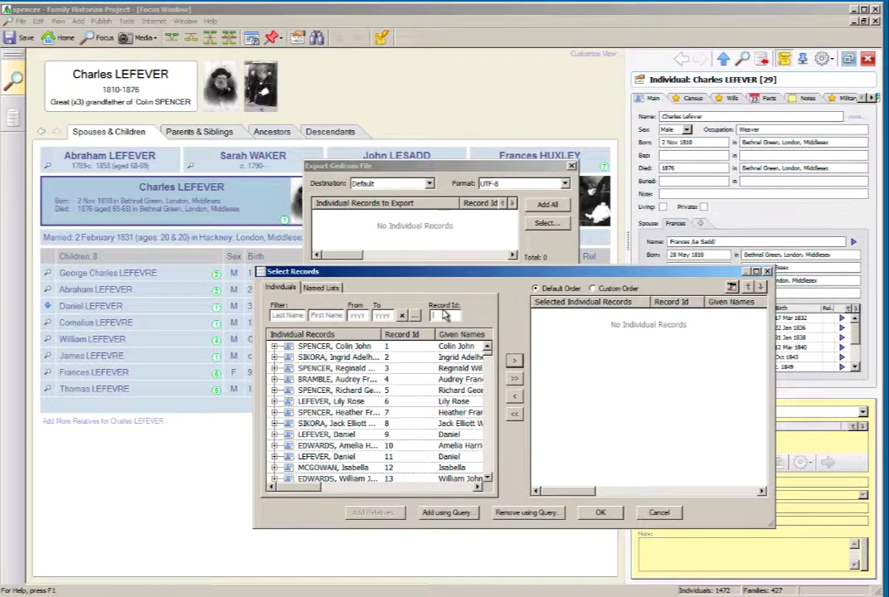
# Step: Add the individual with record ID 29 and their descendants to the export, limited to 2 generations and including spouses
pyautogui.write('29')
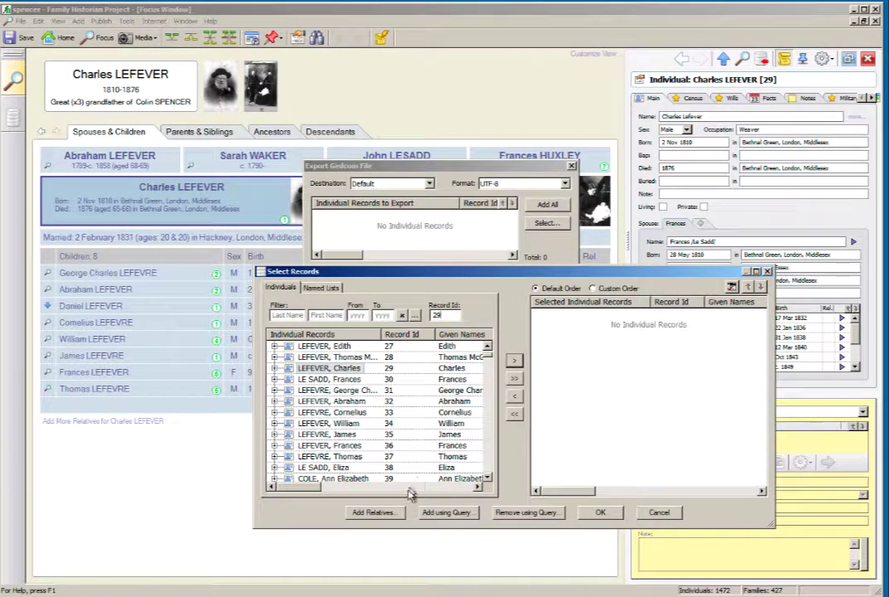
pyautogui.click(380, 514)
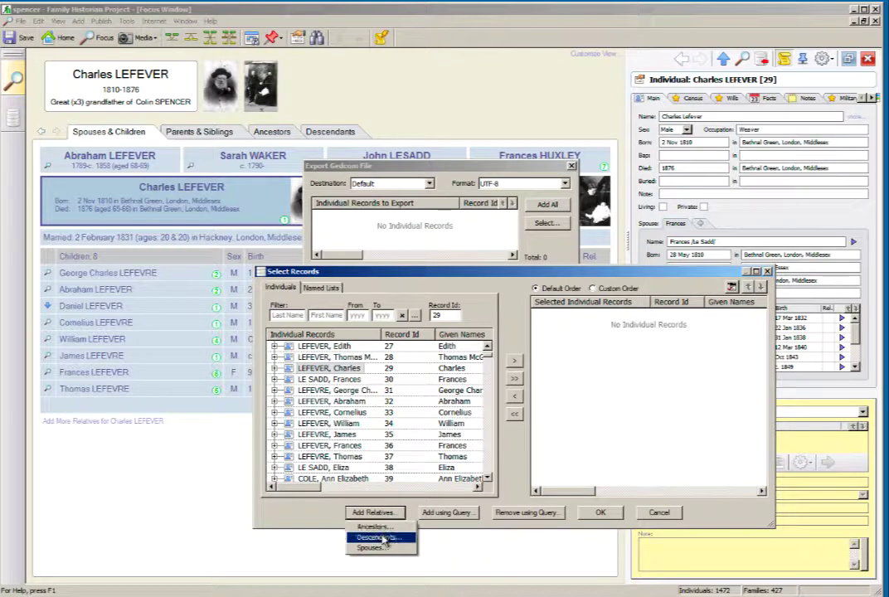
pyautogui.click(378, 537)
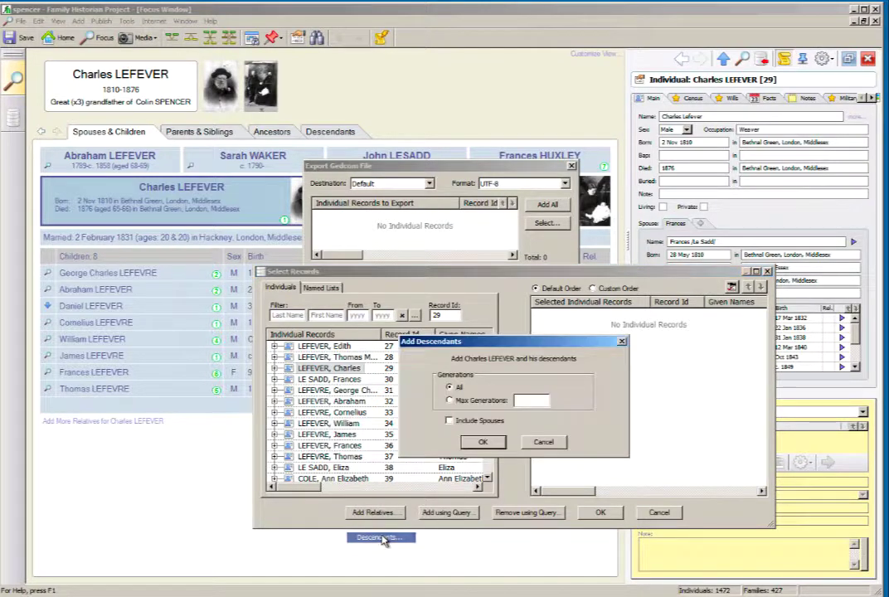
pyautogui.click(448, 421)
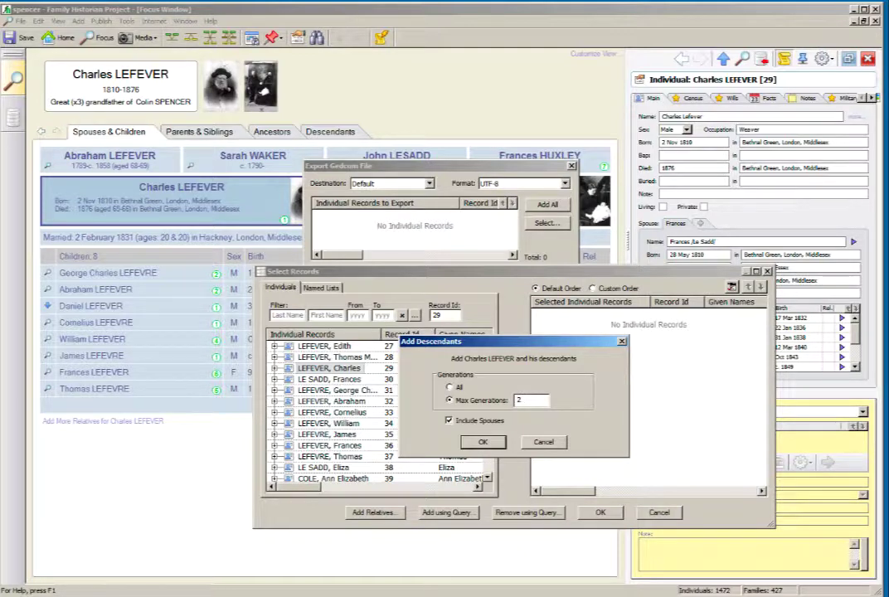
pyautogui.click(484, 441)
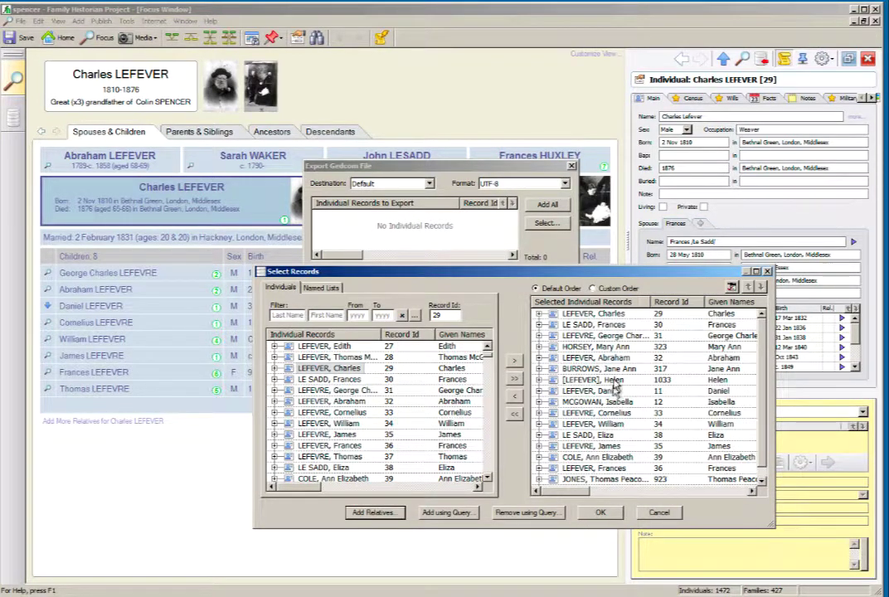
pyautogui.click(602, 512)
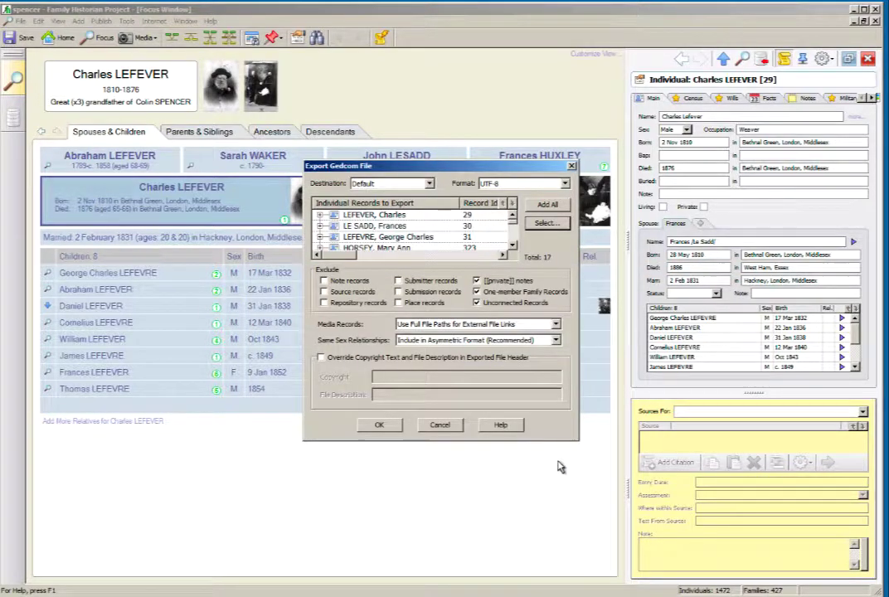
# Step: Exclude source, repository, place, submission, submitter and media records from the GEDCOM export and accept the settings
pyautogui.click(325, 292)
pyautogui.click(324, 303)
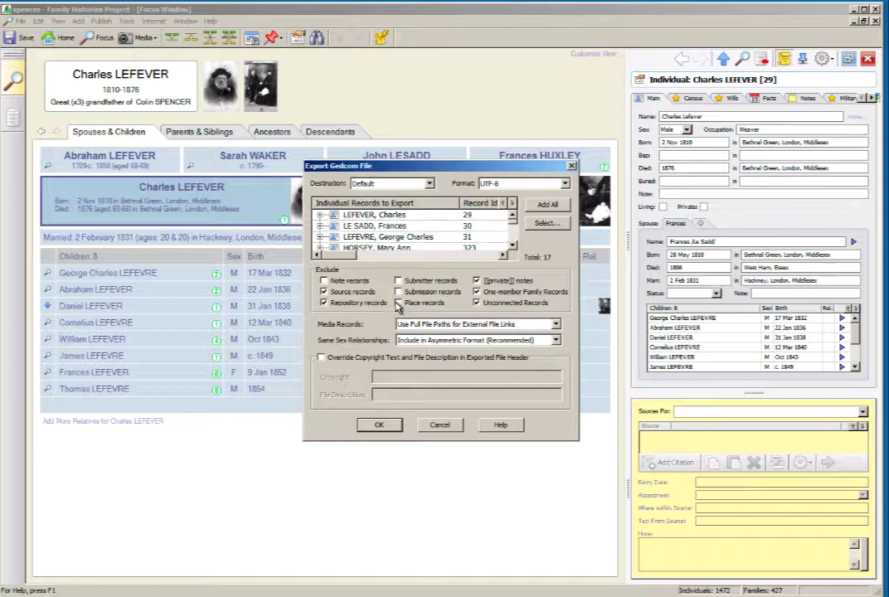
pyautogui.click(399, 303)
pyautogui.click(398, 292)
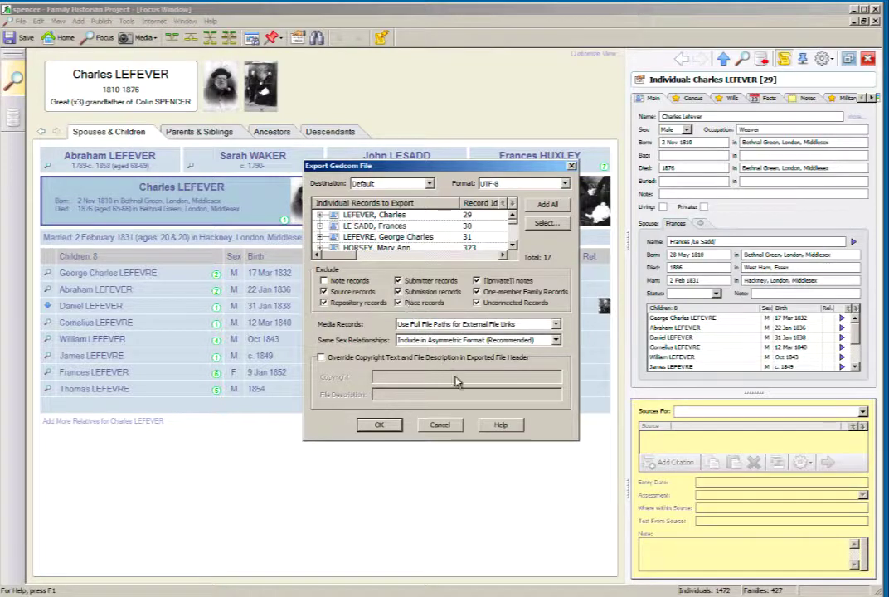
pyautogui.click(556, 323)
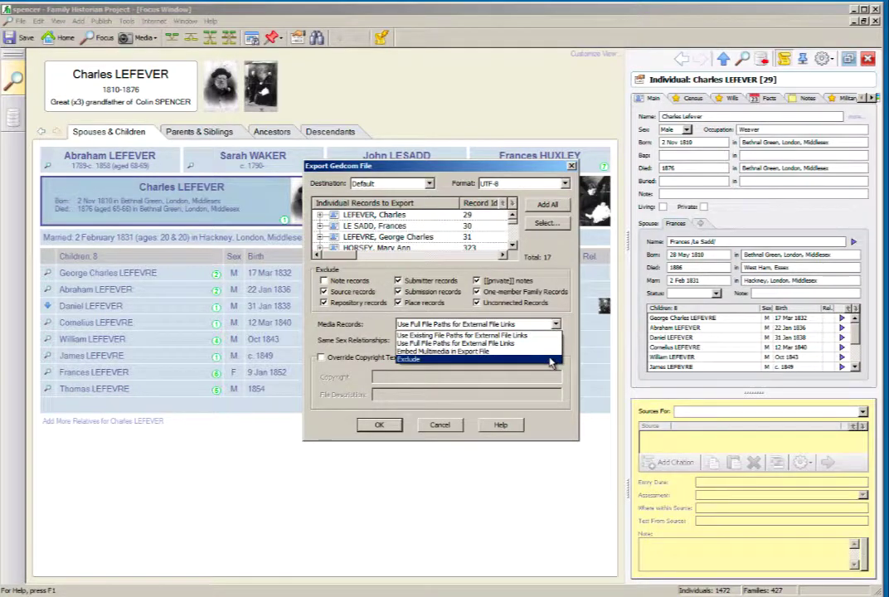
pyautogui.click(551, 360)
pyautogui.click(379, 425)
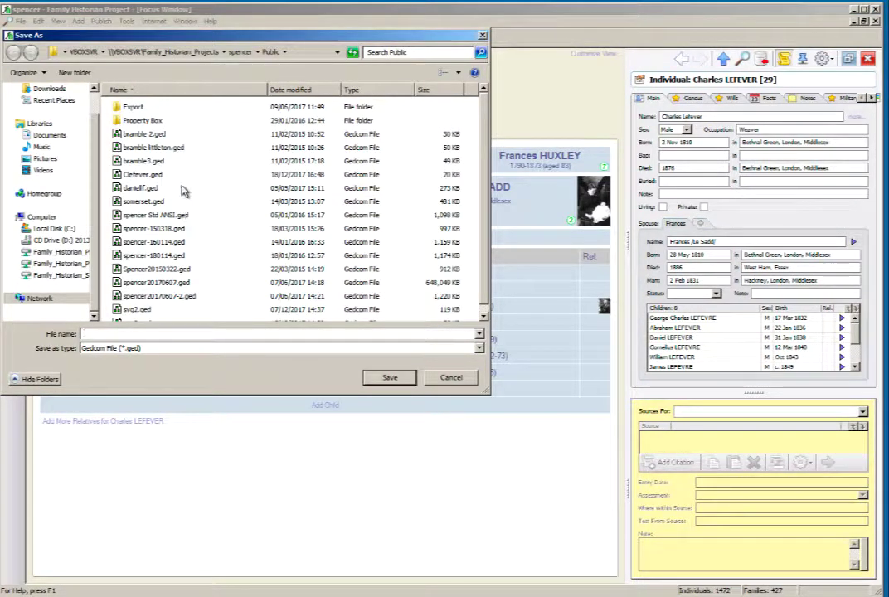
# Step: Save the export over the existing Clefever.ged in the Public folder, without opening it in another program instance
pyautogui.click(144, 175)
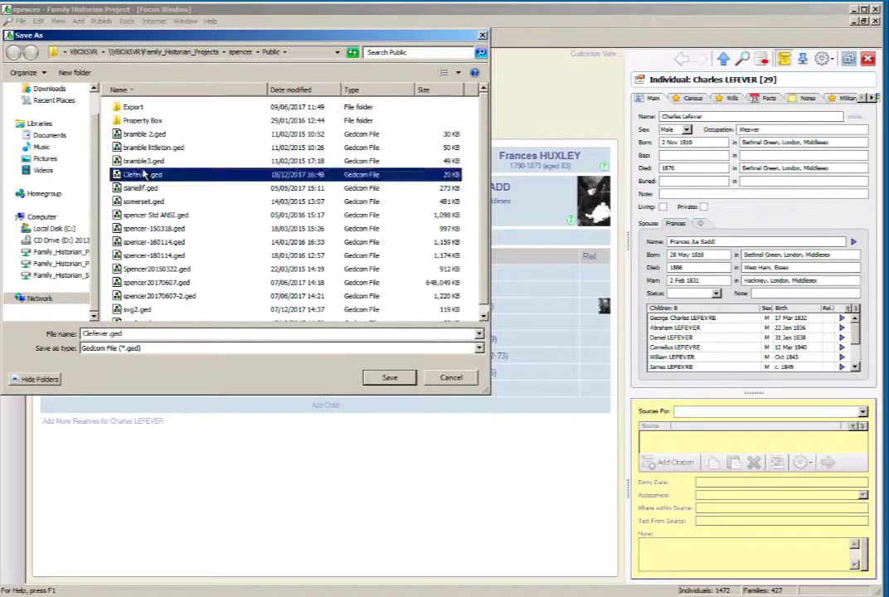
pyautogui.click(390, 378)
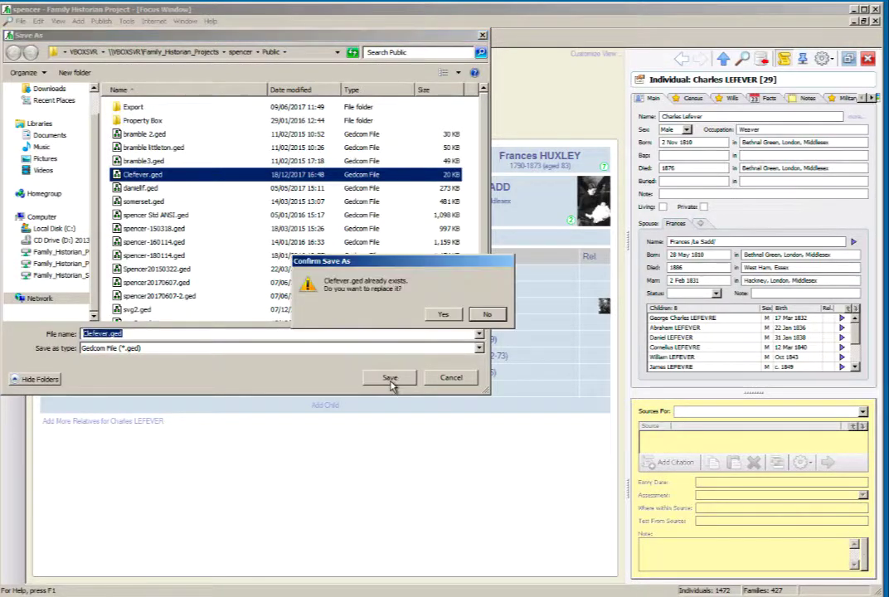
pyautogui.click(443, 315)
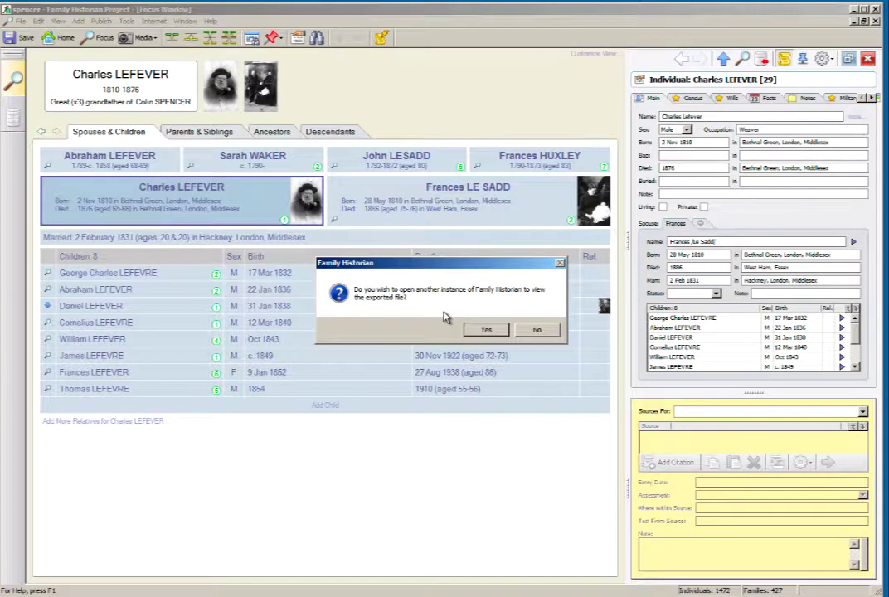
pyautogui.click(536, 330)
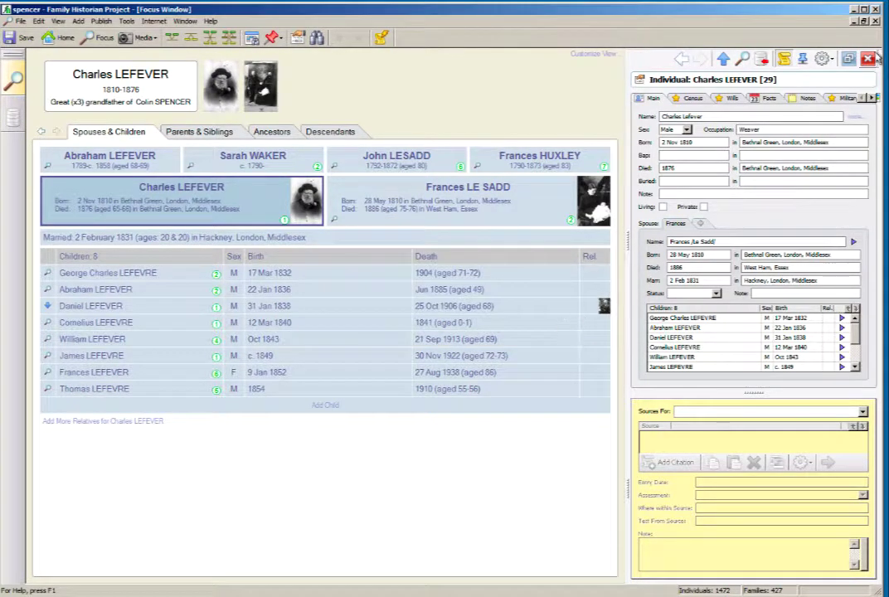
# Step: Switch to the Gedcom to SVG text file converter web page and upload Clefever.ged
pyautogui.click(855, 10)
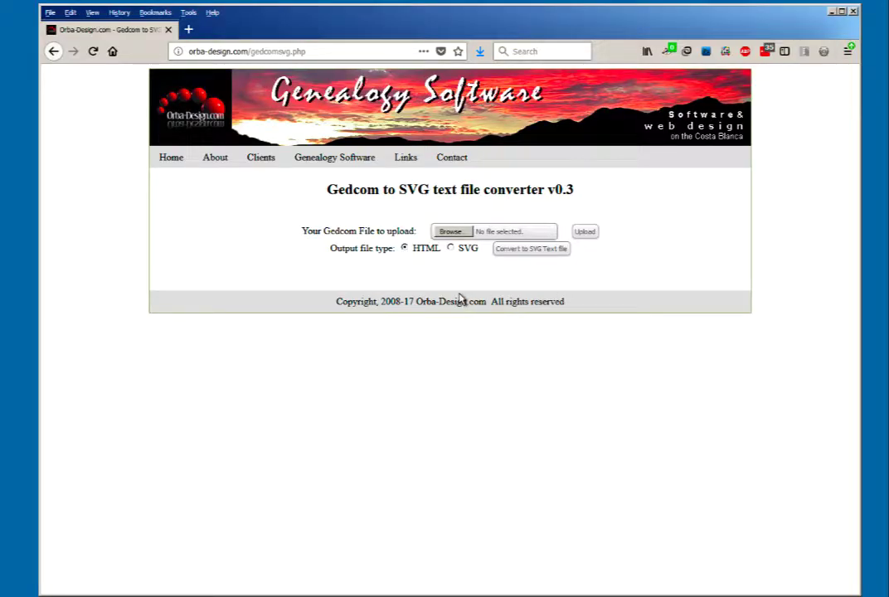
pyautogui.click(455, 233)
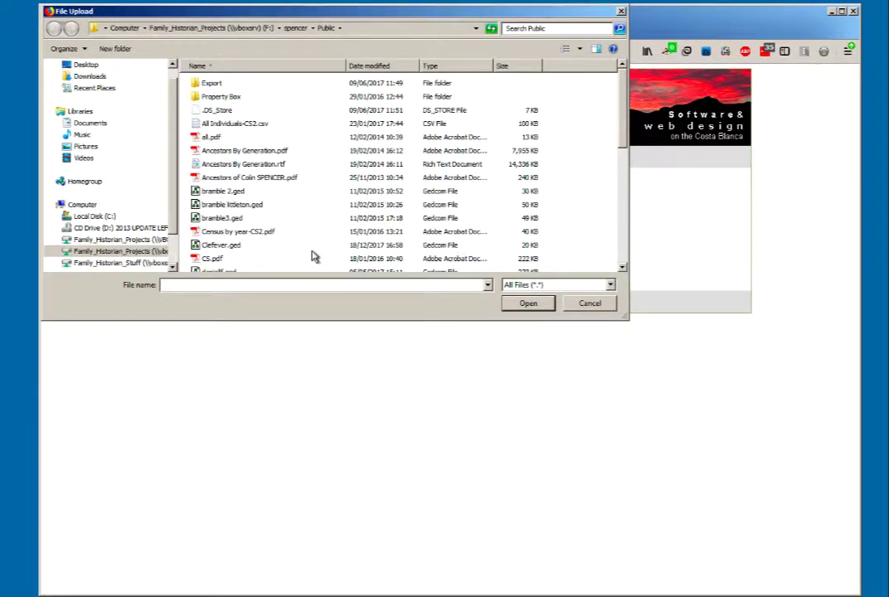
pyautogui.click(222, 245)
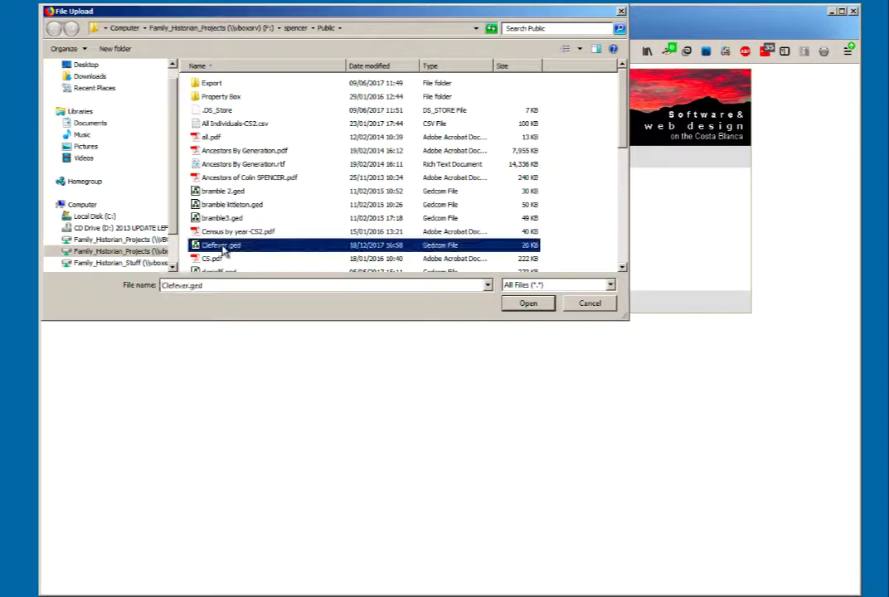
pyautogui.click(526, 303)
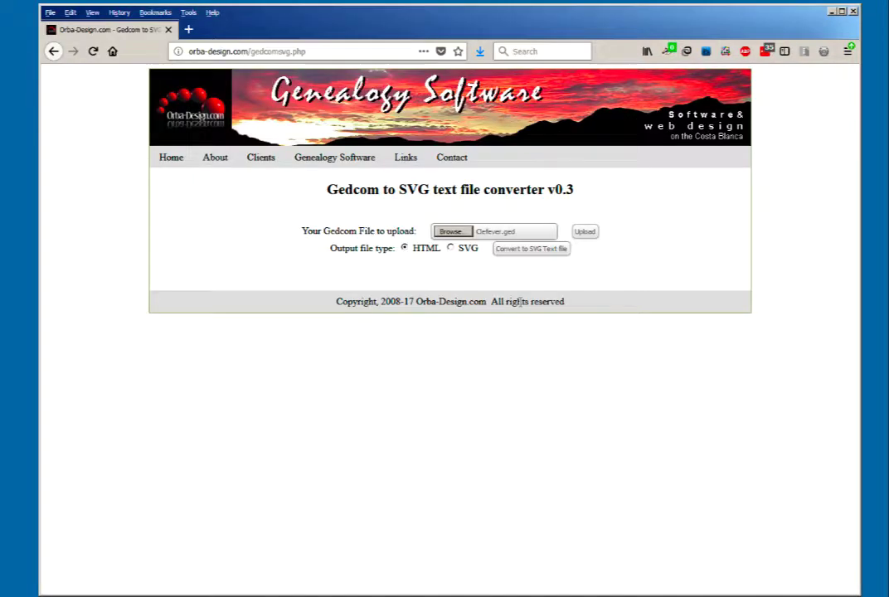
pyautogui.click(588, 233)
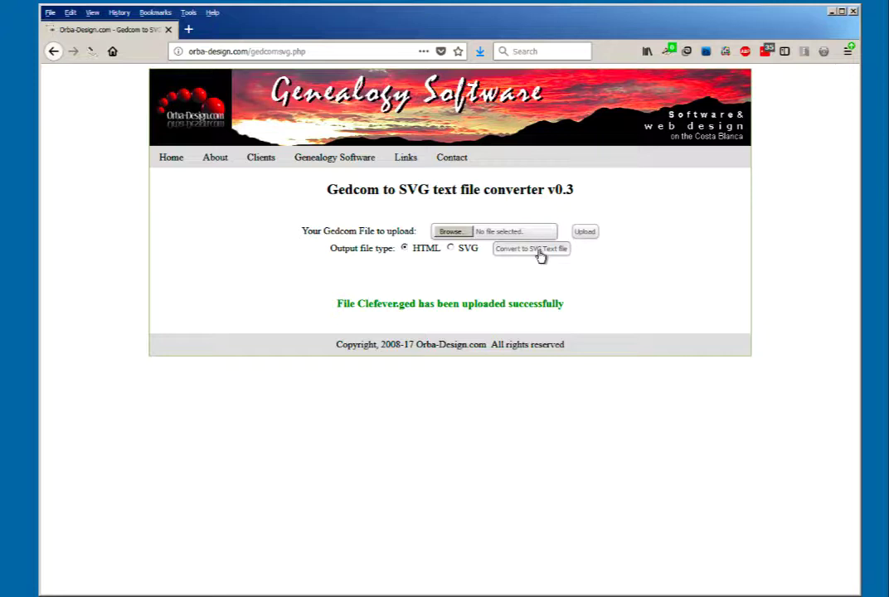
# Step: Convert the uploaded GEDCOM to an SVG text file with HTML output and save the resulting file to disk
pyautogui.click(538, 252)
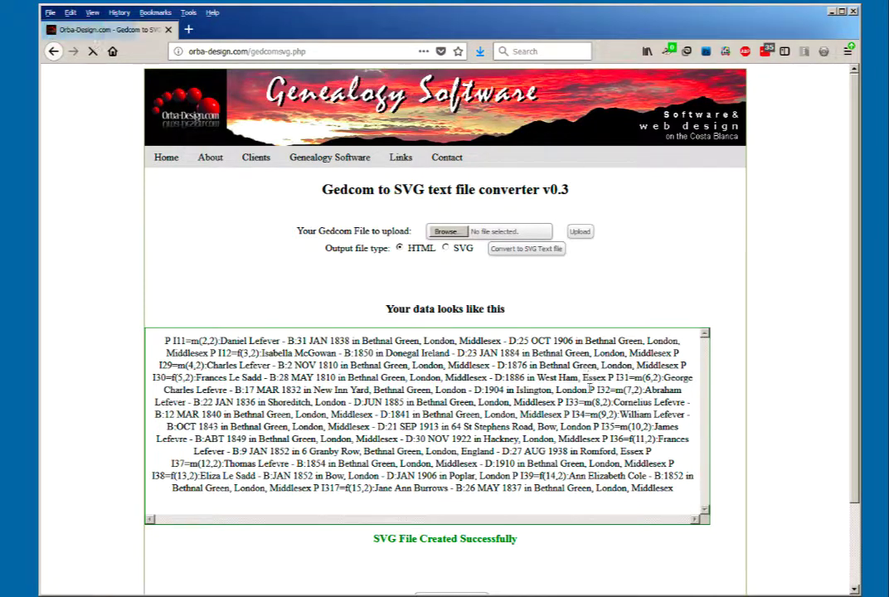
pyautogui.scroll(-2, 627, 333)
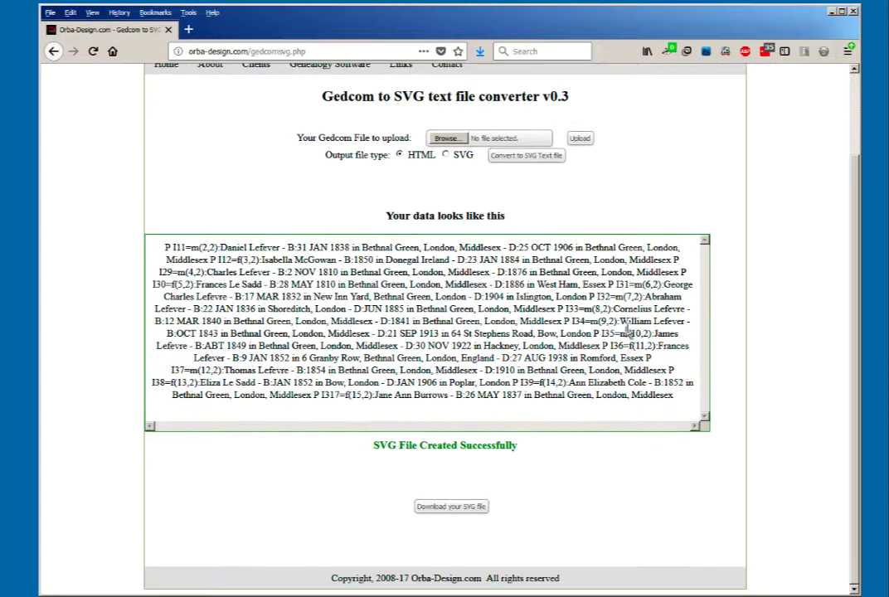
pyautogui.click(456, 507)
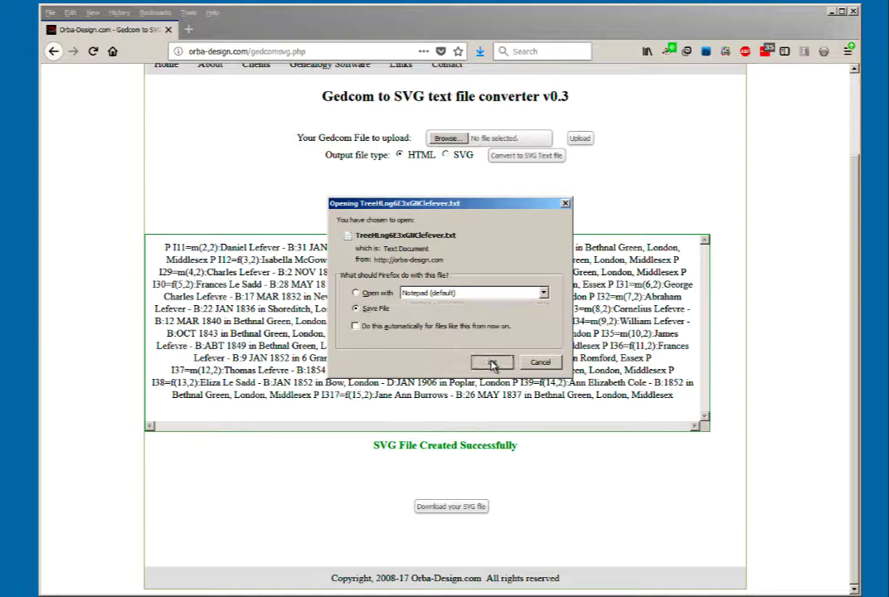
pyautogui.click(492, 363)
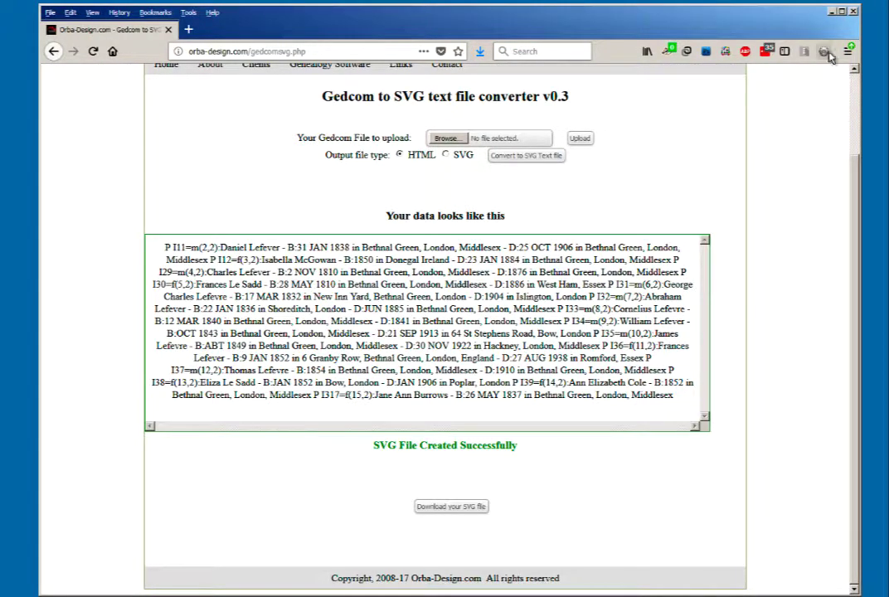
# Step: Switch to SVG Family-Tree Generator and load the tree file TreeHLng6E3xGNClefever.txt from the Downloads folder
pyautogui.click(834, 13)
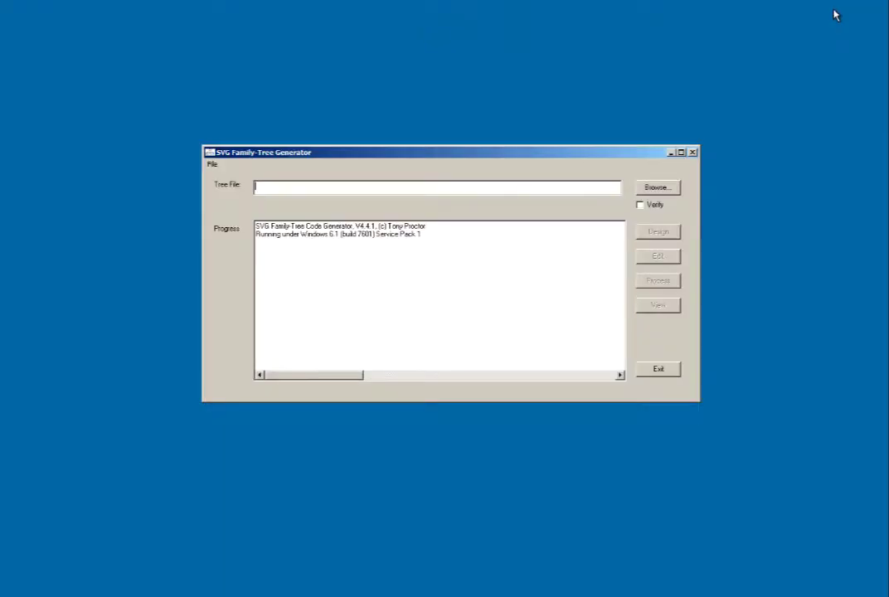
pyautogui.click(669, 189)
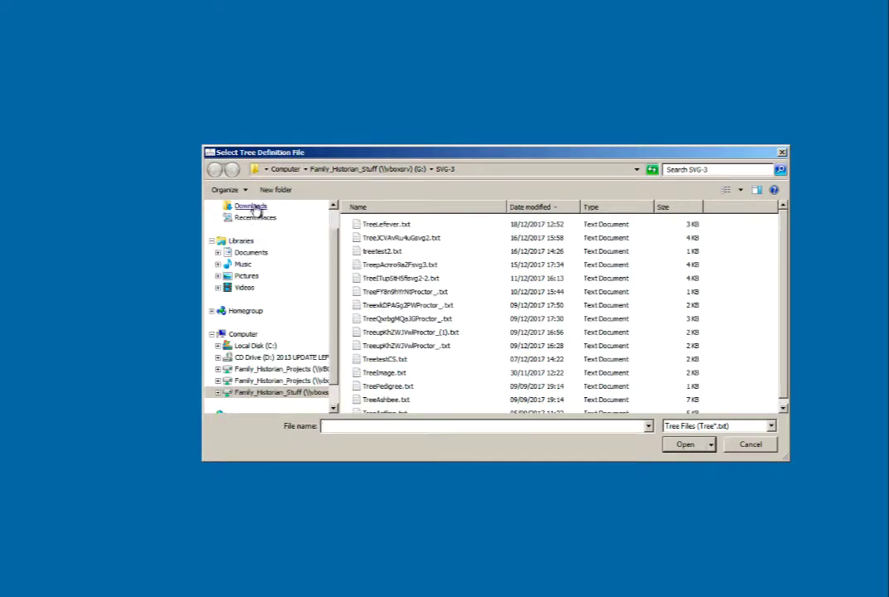
pyautogui.click(254, 207)
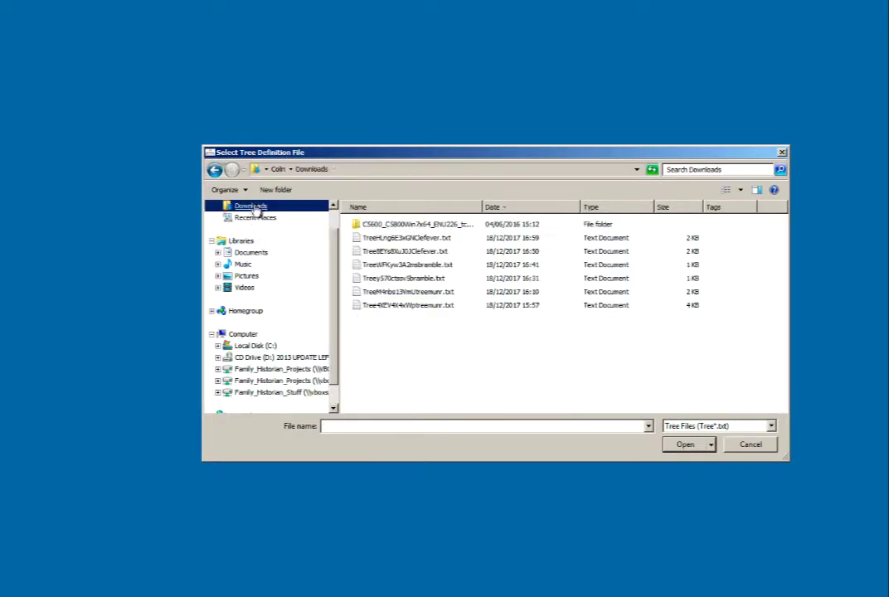
pyautogui.click(425, 241)
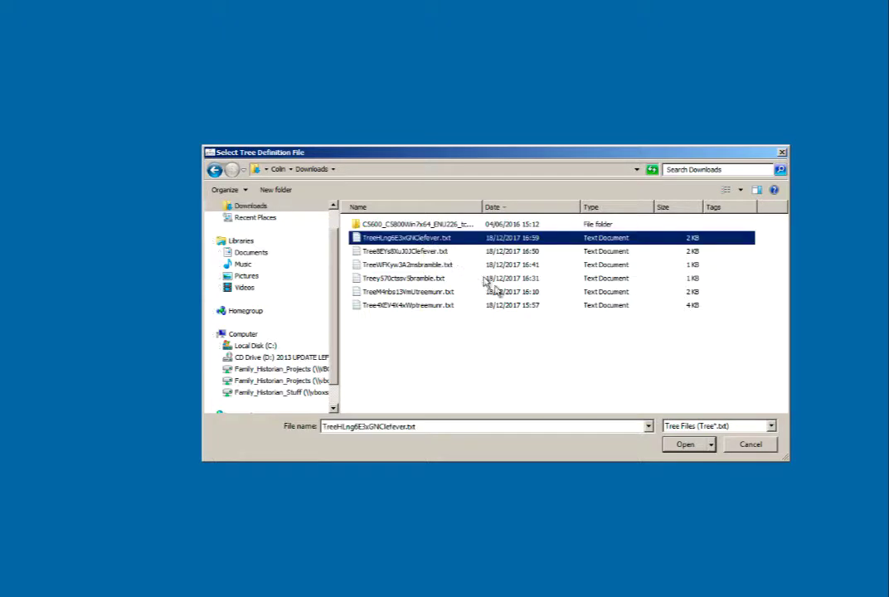
pyautogui.click(685, 446)
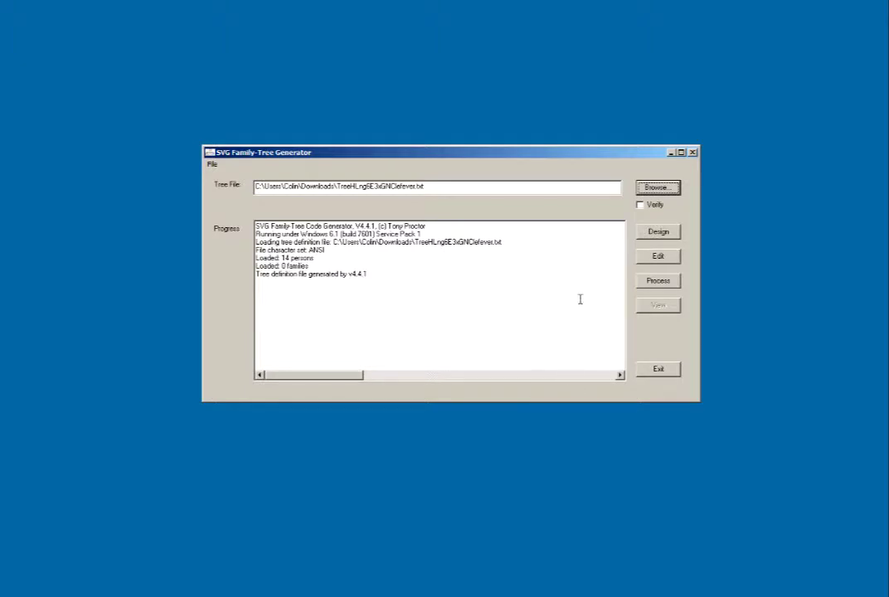
# Step: Open the tree in the designer and move the parent couple from cells (4,2) and (5,2) up to (4,1) and (5,1)
pyautogui.click(651, 235)
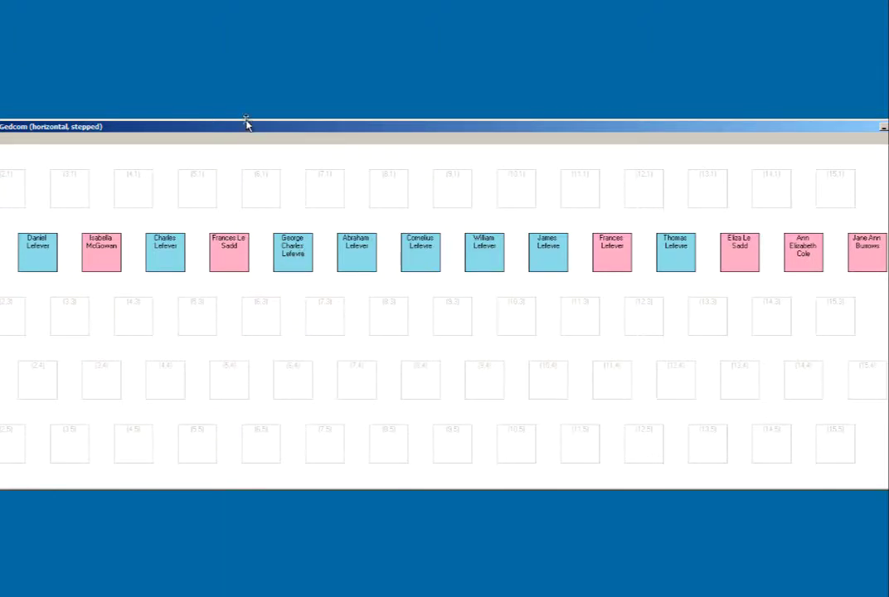
pyautogui.moveTo(247, 127); pyautogui.dragTo(313, 159)
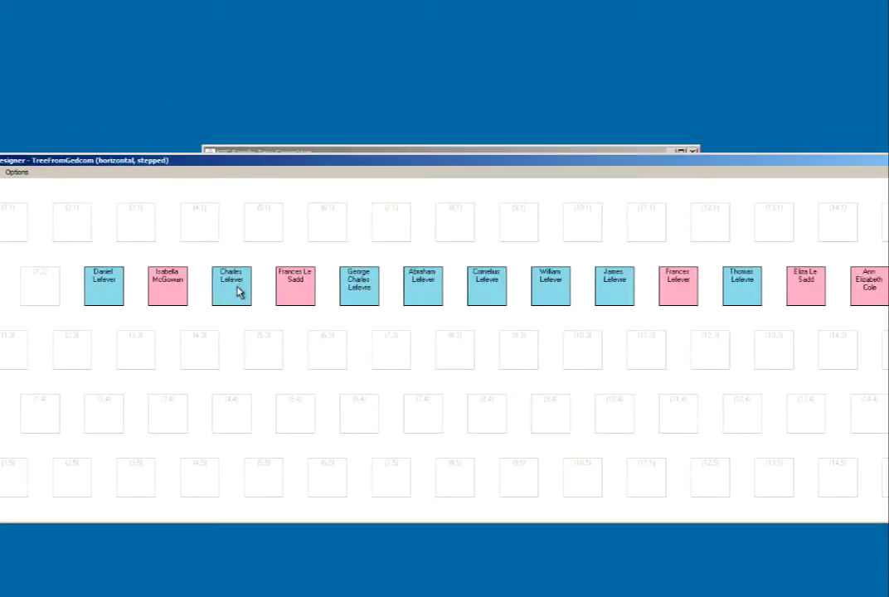
pyautogui.moveTo(237, 292); pyautogui.dragTo(206, 230)
pyautogui.moveTo(307, 301); pyautogui.dragTo(276, 232)
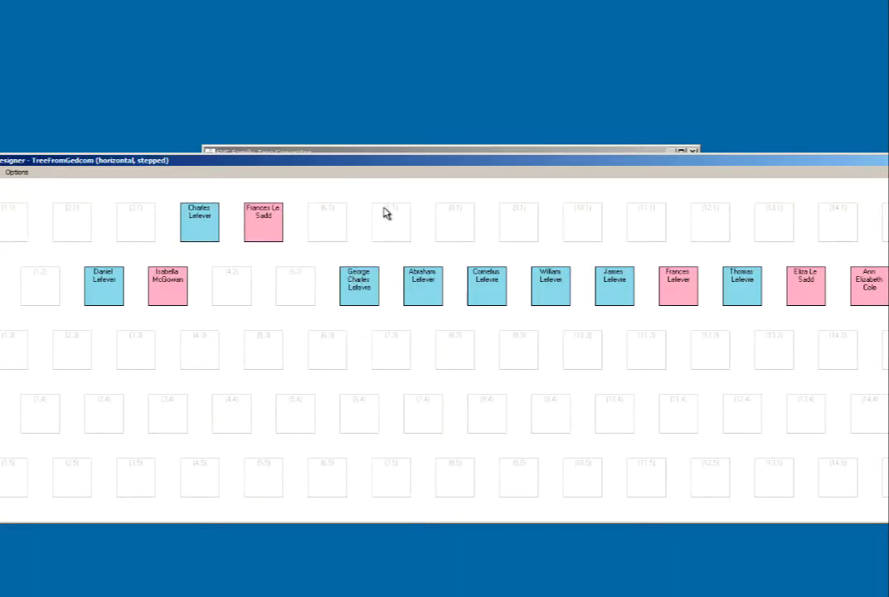
# Step: Reposition the designer window and move the couple in cells (2,2) and (3,2) to (1,2) and (2,2)
pyautogui.moveTo(348, 167); pyautogui.dragTo(370, 126)
pyautogui.moveTo(137, 258); pyautogui.dragTo(68, 249)
pyautogui.moveTo(185, 252); pyautogui.dragTo(121, 255)
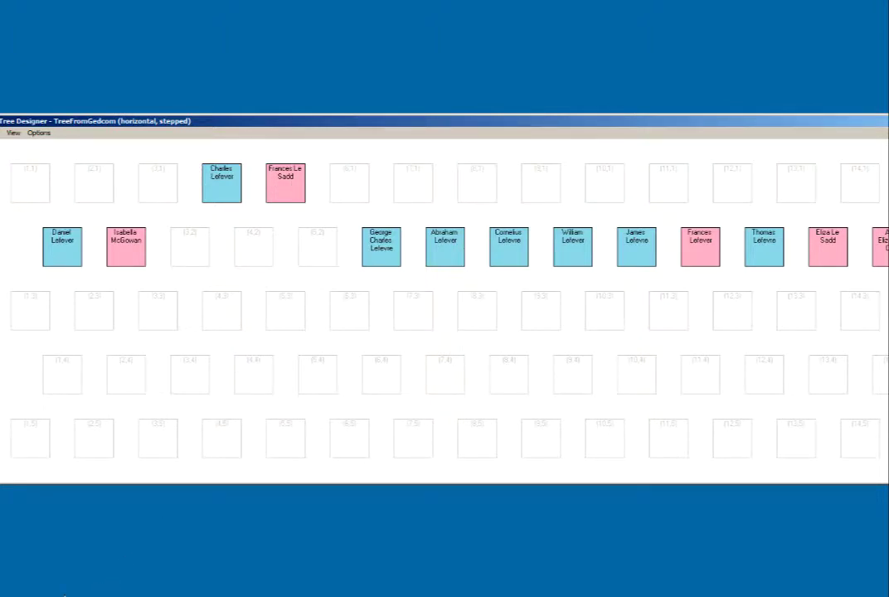
# Step: Using the birth order in Family Historian, place the two eldest sons in cells (1,2) and (2,2), and the third son and wife in (3,2) and (4,2)
pyautogui.click(37, 592)
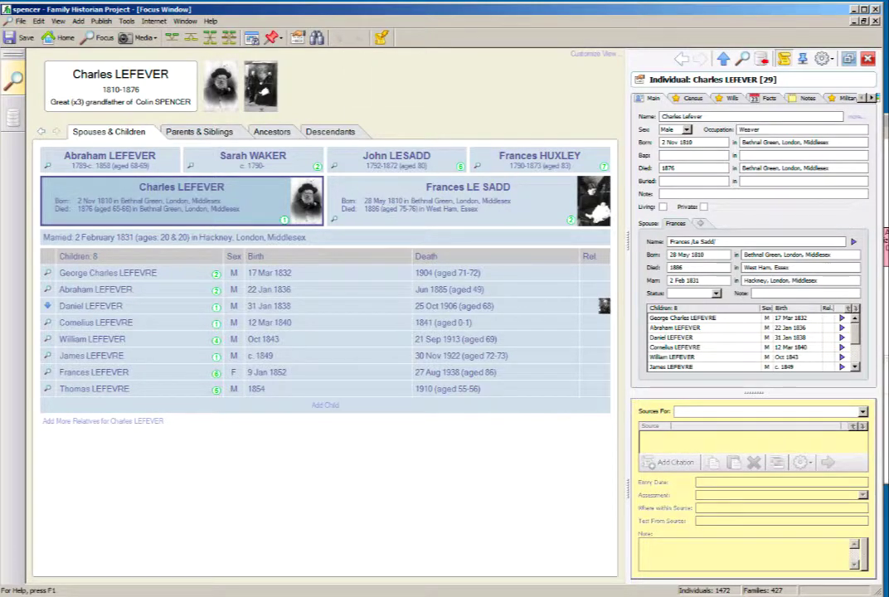
pyautogui.click(852, 10)
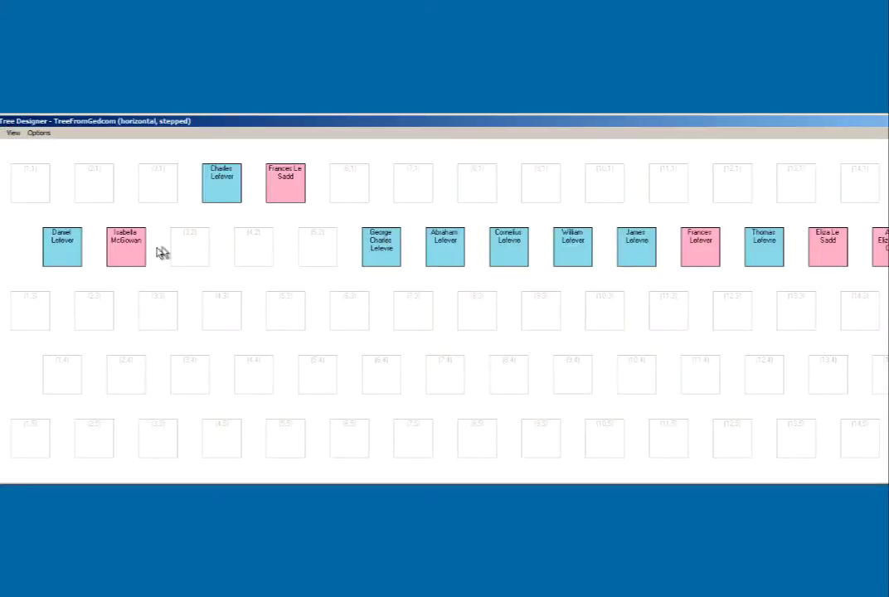
pyautogui.moveTo(138, 249); pyautogui.dragTo(253, 253)
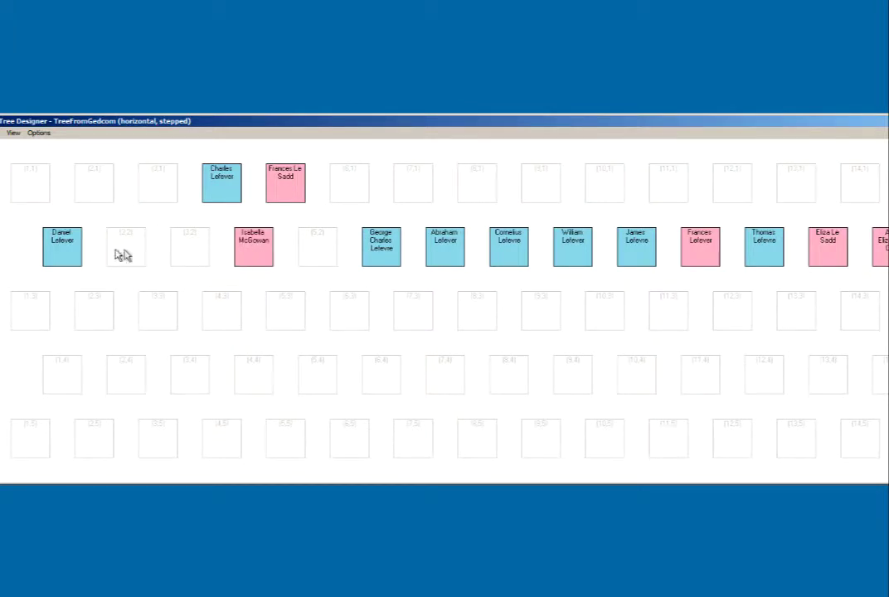
pyautogui.moveTo(70, 257); pyautogui.dragTo(198, 260)
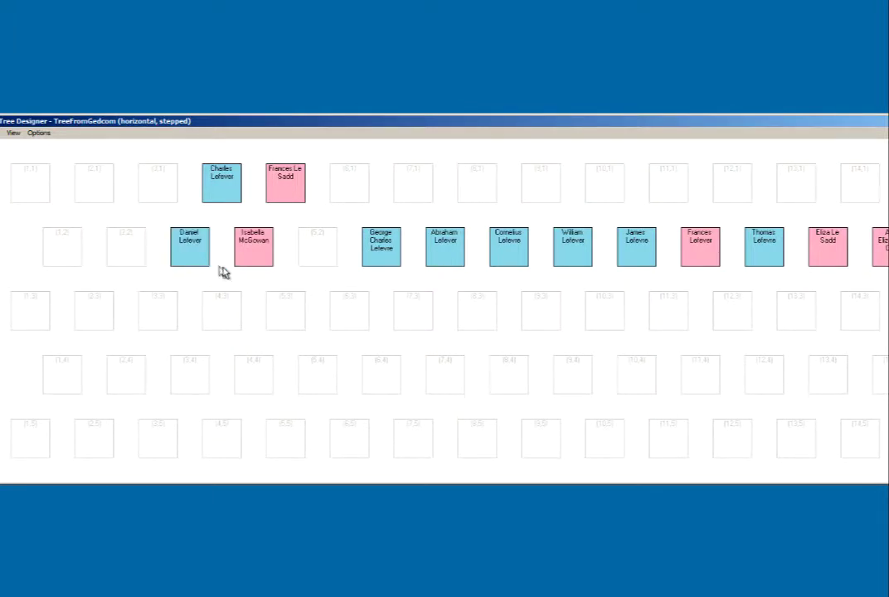
pyautogui.moveTo(394, 255); pyautogui.dragTo(80, 252)
pyautogui.moveTo(251, 248); pyautogui.dragTo(125, 253)
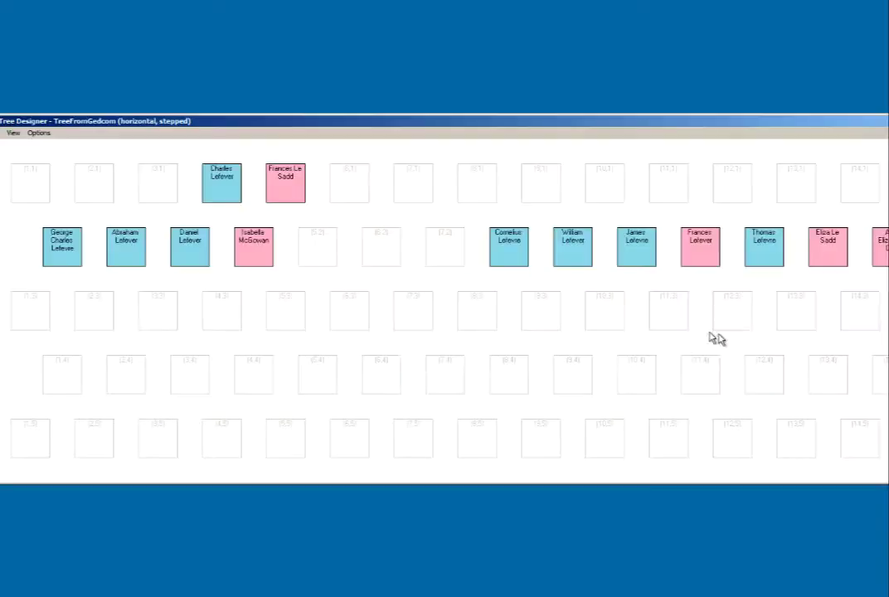
# Step: Move the five remaining children into cells (5,2) to (9,2), following the birth order listed in Family Historian
pyautogui.moveTo(705, 298); pyautogui.dragTo(324, 248)
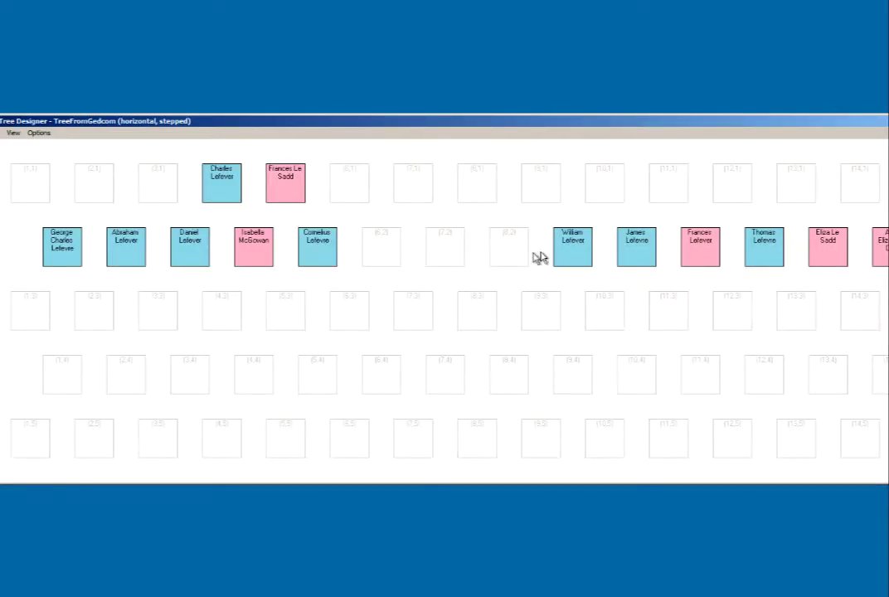
pyautogui.moveTo(543, 258); pyautogui.dragTo(380, 254)
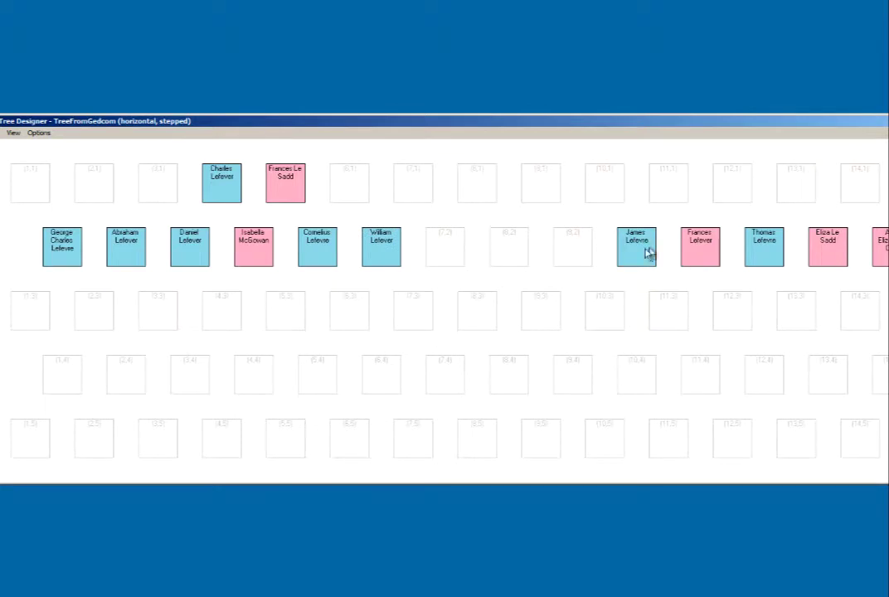
pyautogui.moveTo(637, 257); pyautogui.dragTo(447, 259)
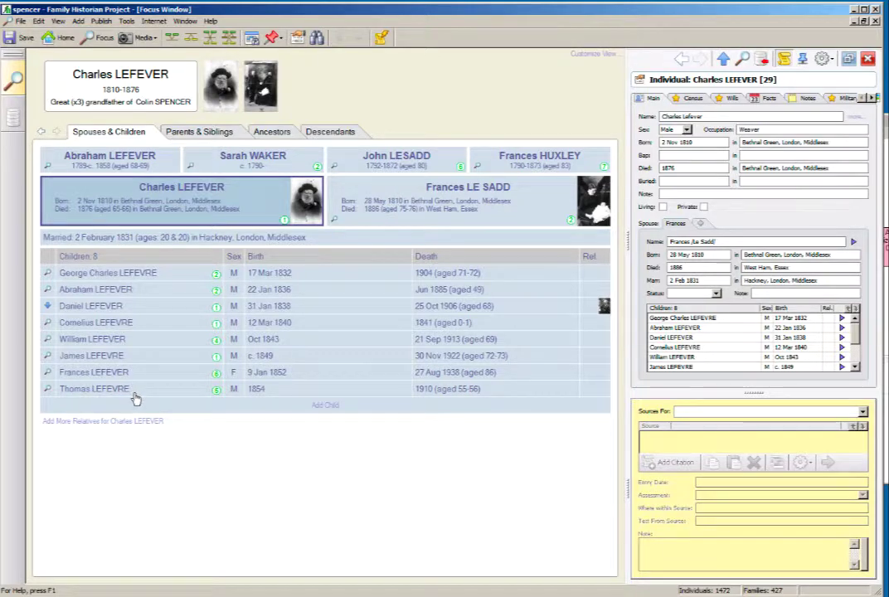
pyautogui.click(854, 11)
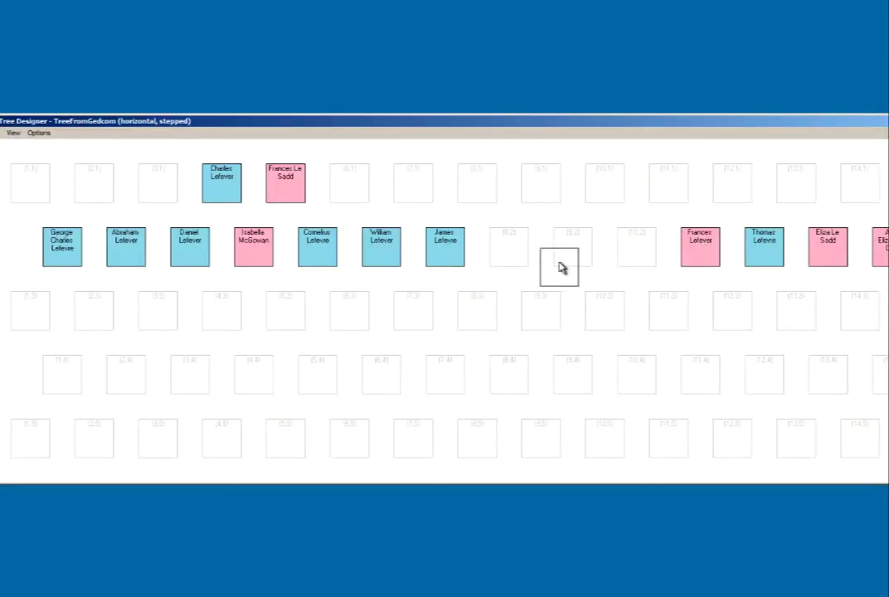
pyautogui.moveTo(561, 267); pyautogui.dragTo(512, 247)
pyautogui.moveTo(763, 258); pyautogui.dragTo(573, 247)
# Step: Move the three unplaced wives from the end of row 2 down to cells (9,3), (10,3) and (11,3)
pyautogui.moveTo(823, 249); pyautogui.dragTo(539, 311)
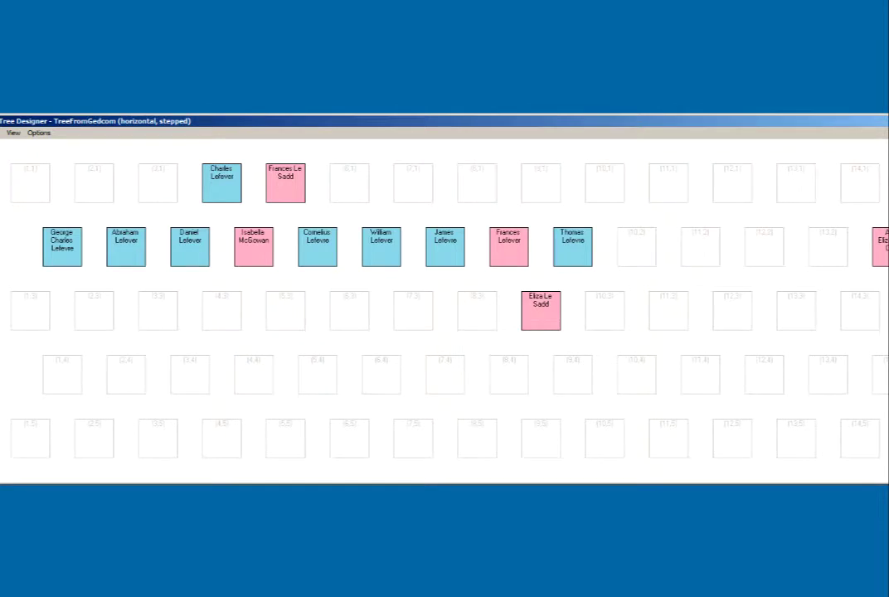
pyautogui.moveTo(883, 260); pyautogui.dragTo(601, 325)
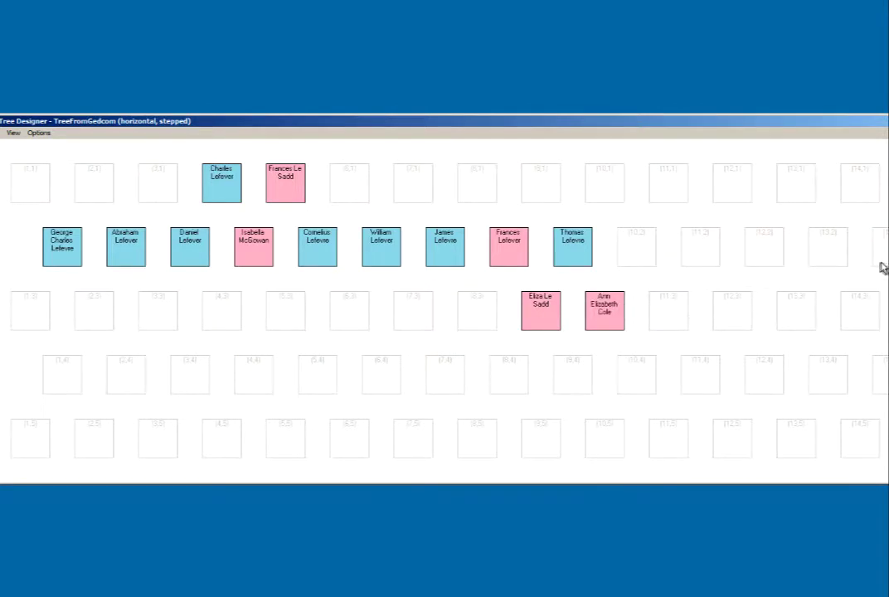
pyautogui.moveTo(886, 253); pyautogui.dragTo(673, 313)
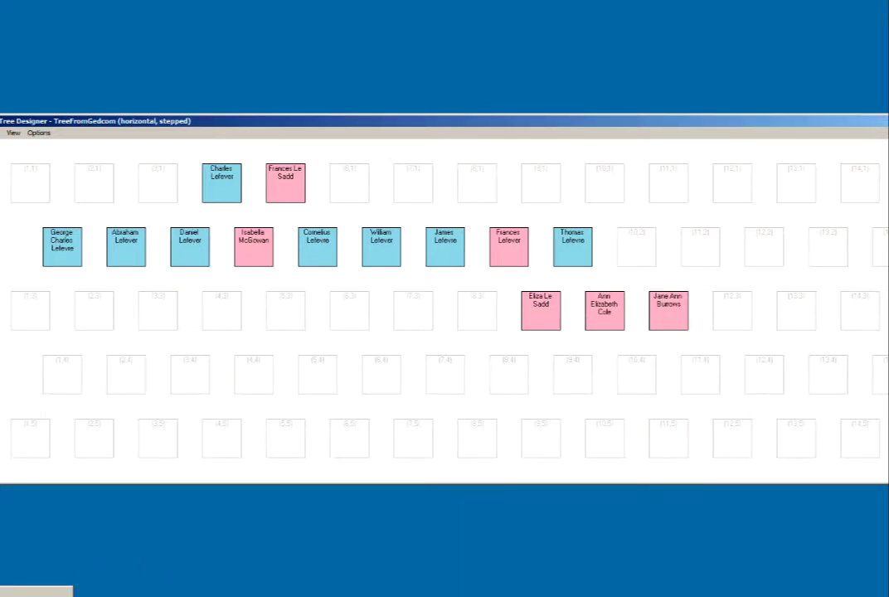
# Step: Examine the root ancestor's descendant diagram in Family Historian to see which child the wife in cell (11,3) belongs to
pyautogui.click(36, 592)
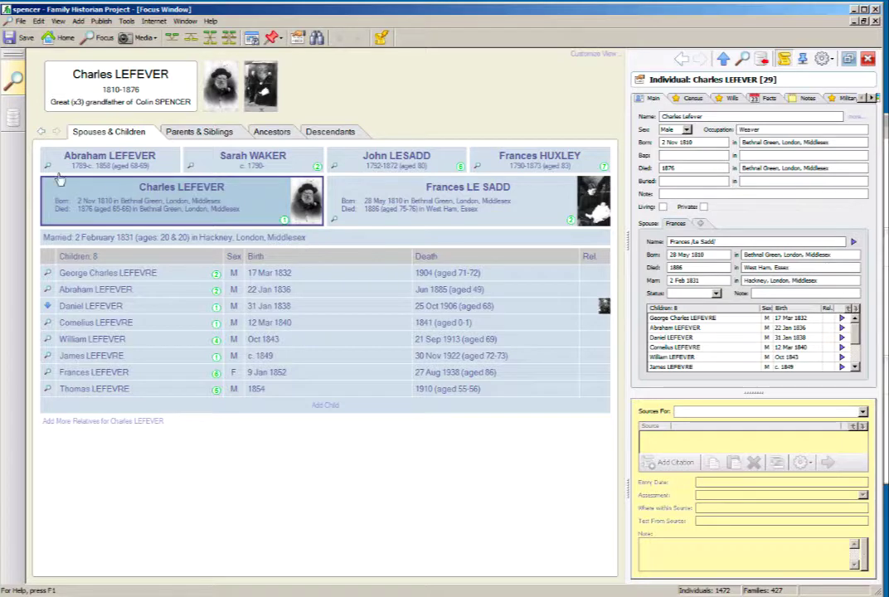
pyautogui.click(14, 119)
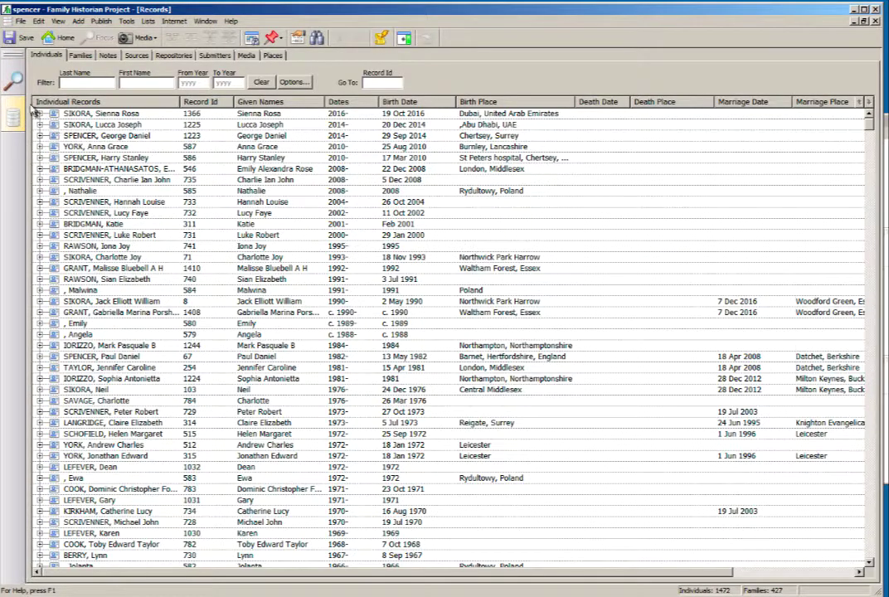
pyautogui.click(15, 80)
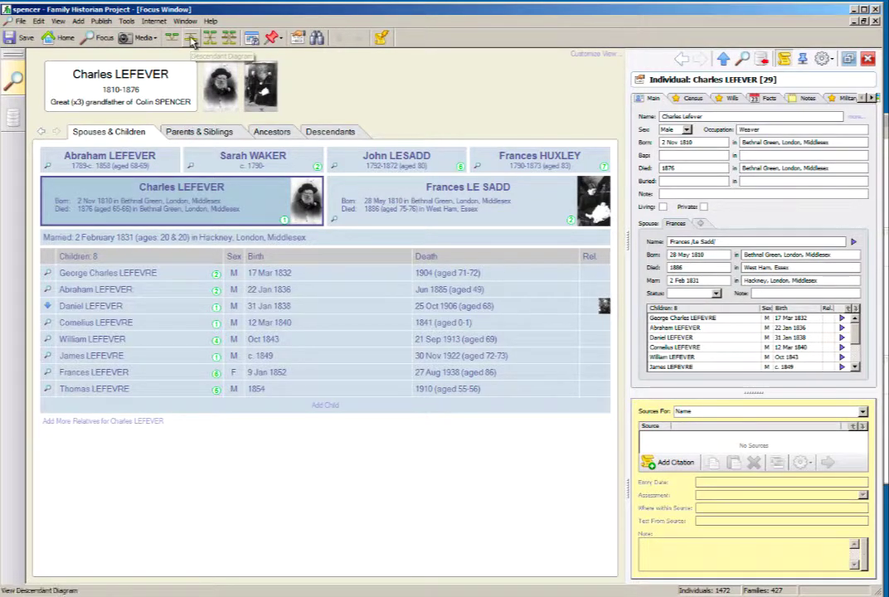
pyautogui.click(191, 41)
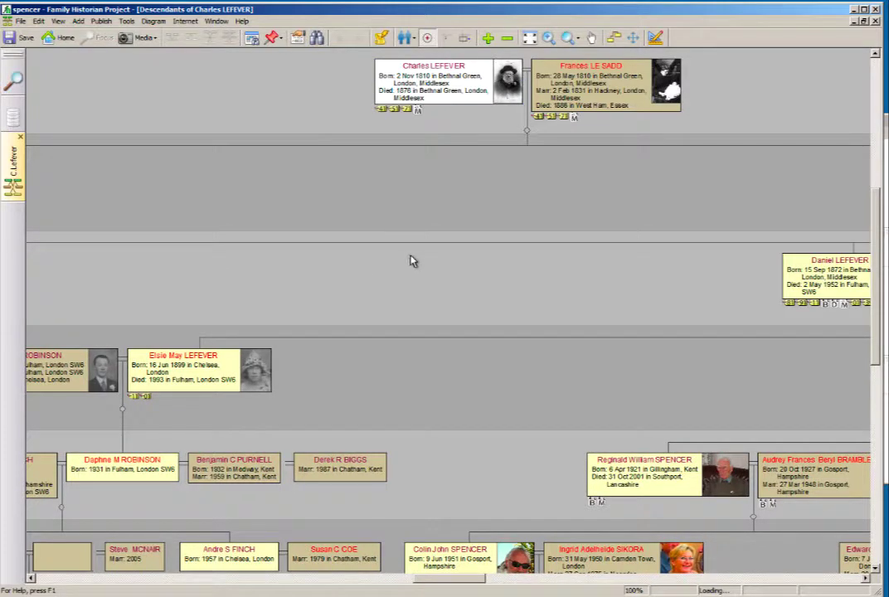
pyautogui.scroll(-3, 410, 256)
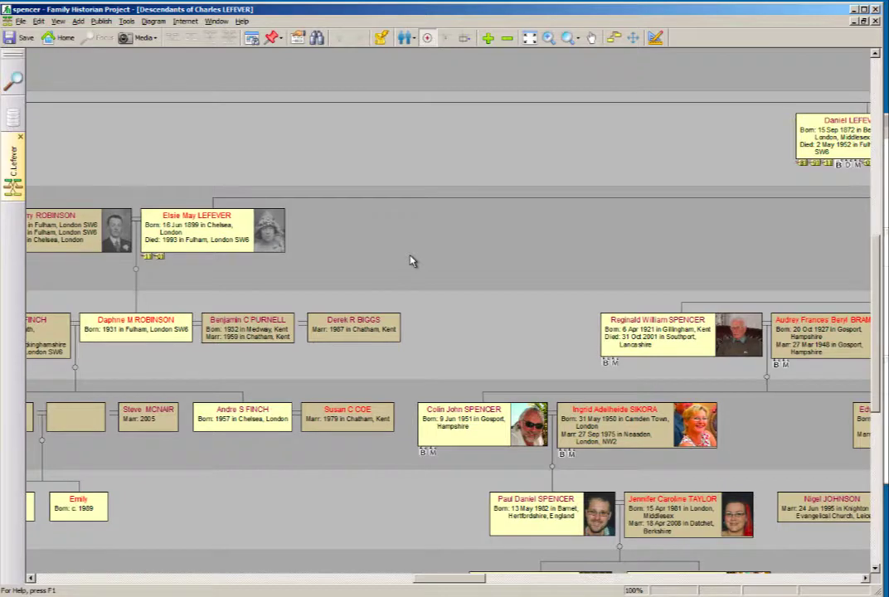
pyautogui.scroll(-2, 411, 262)
pyautogui.scroll(-3, 412, 261)
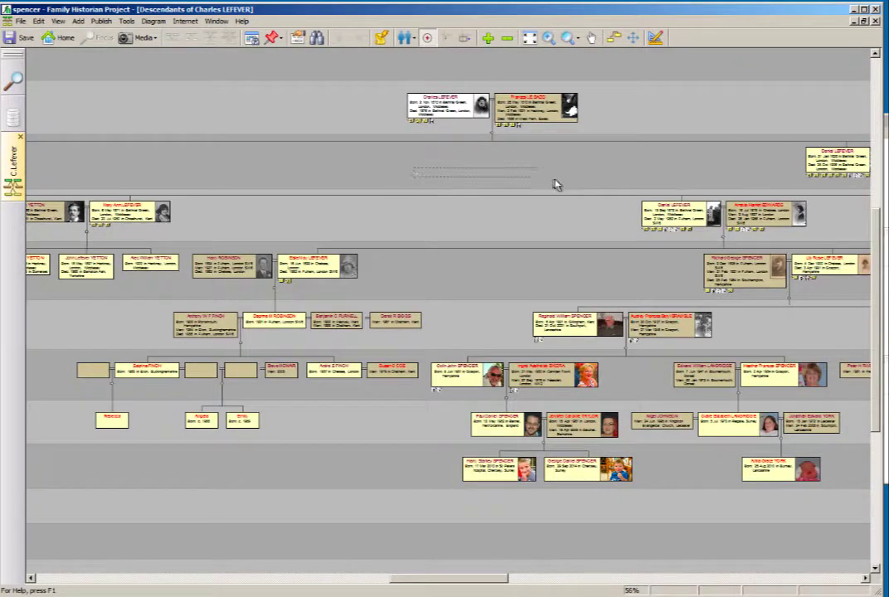
pyautogui.moveTo(478, 577); pyautogui.dragTo(296, 594)
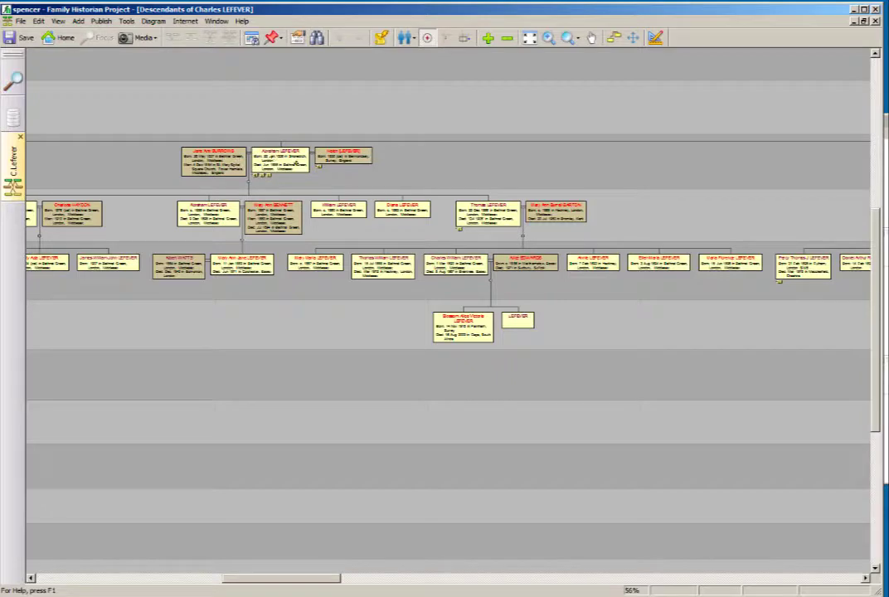
pyautogui.click(855, 10)
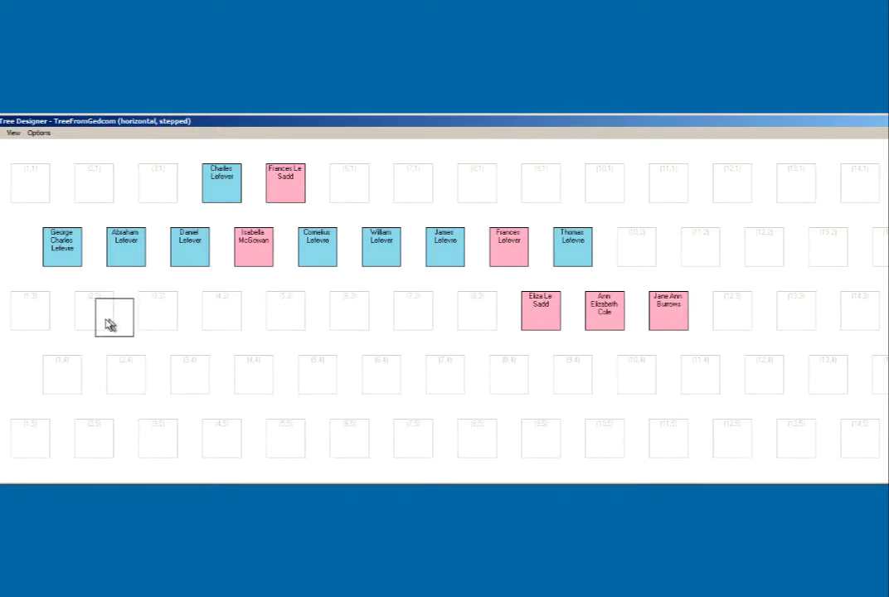
# Step: Shift the people in cells (3,2) to (9,2) one column higher and place the wife from (11,3) in cell (3,2)
pyautogui.click(108, 324)
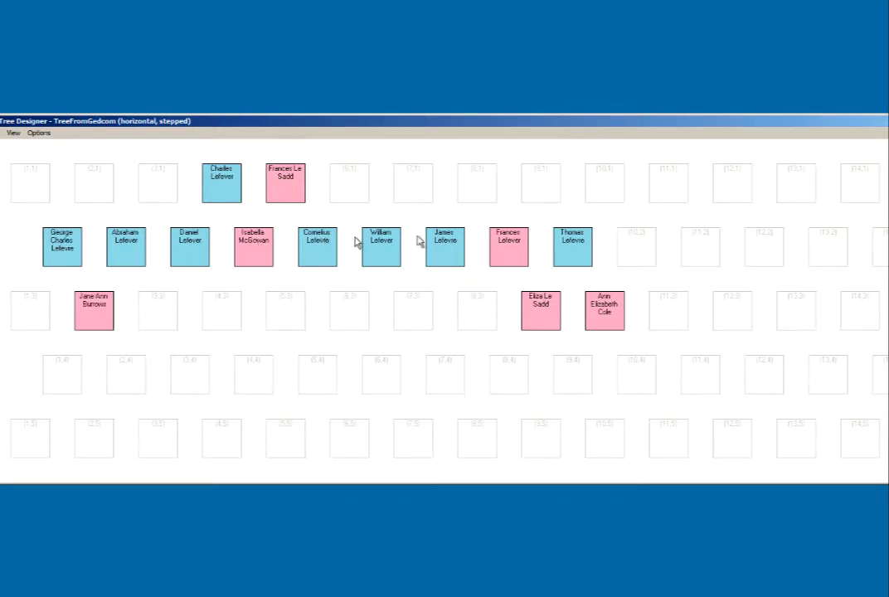
pyautogui.moveTo(579, 243); pyautogui.dragTo(634, 248)
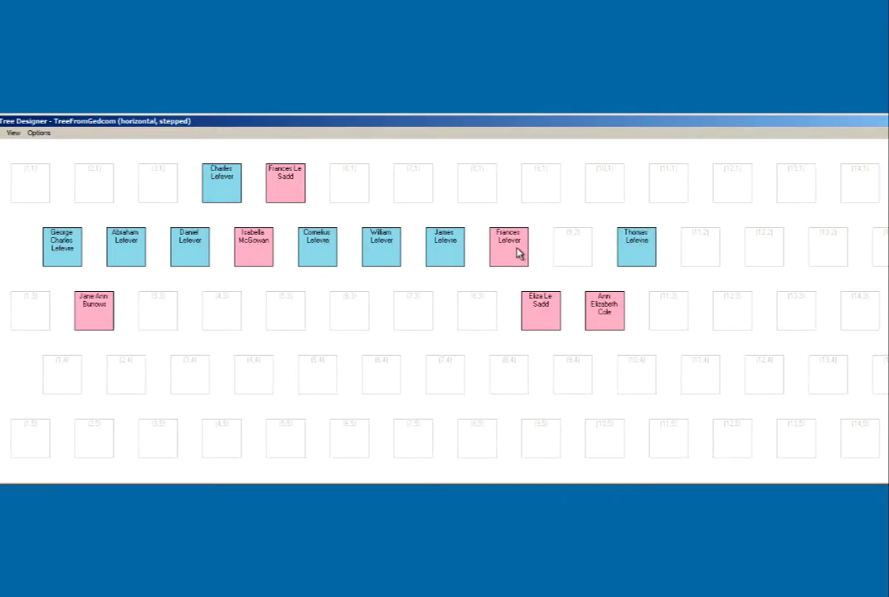
pyautogui.moveTo(520, 252); pyautogui.dragTo(579, 252)
pyautogui.moveTo(520, 252); pyautogui.dragTo(446, 256)
pyautogui.moveTo(309, 258); pyautogui.dragTo(381, 259)
pyautogui.moveTo(257, 256); pyautogui.dragTo(313, 262)
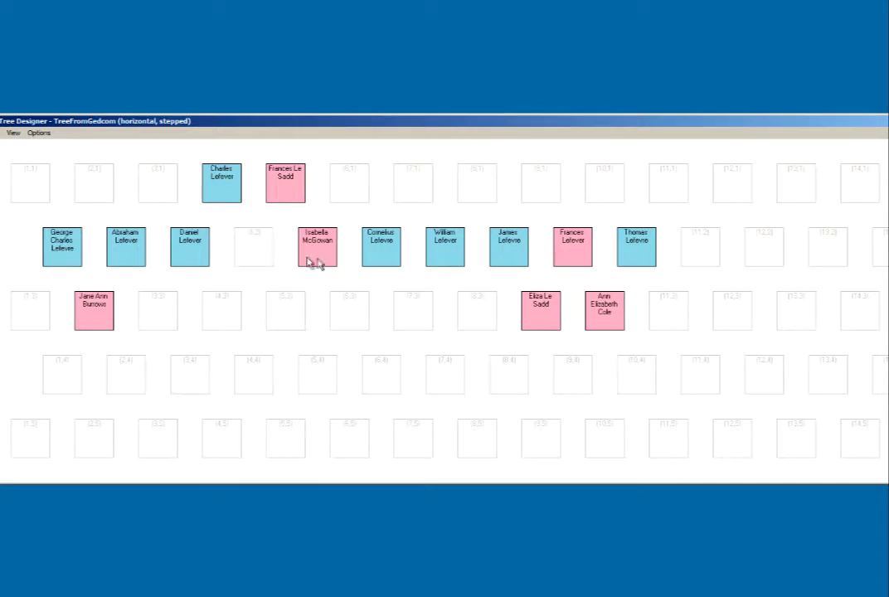
pyautogui.moveTo(208, 254); pyautogui.dragTo(258, 263)
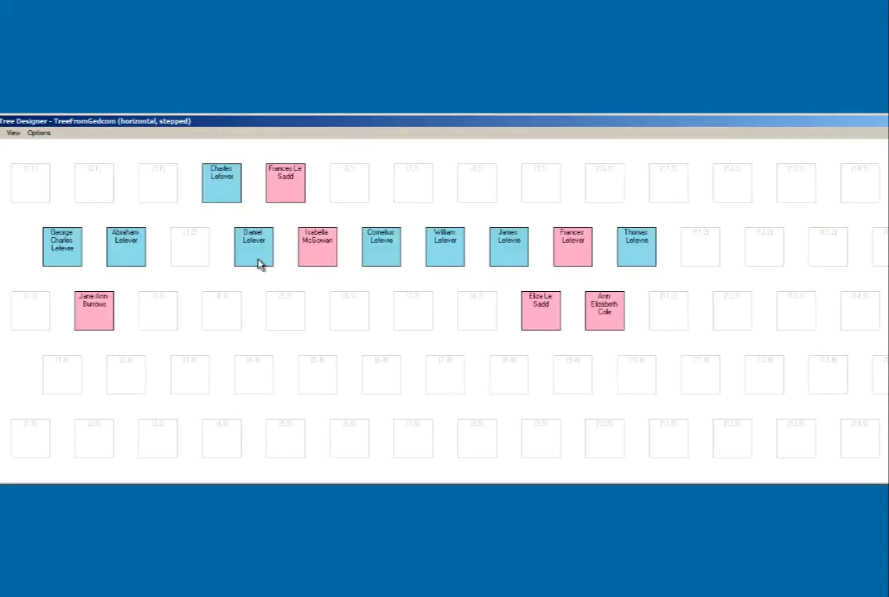
pyautogui.moveTo(87, 314); pyautogui.dragTo(189, 253)
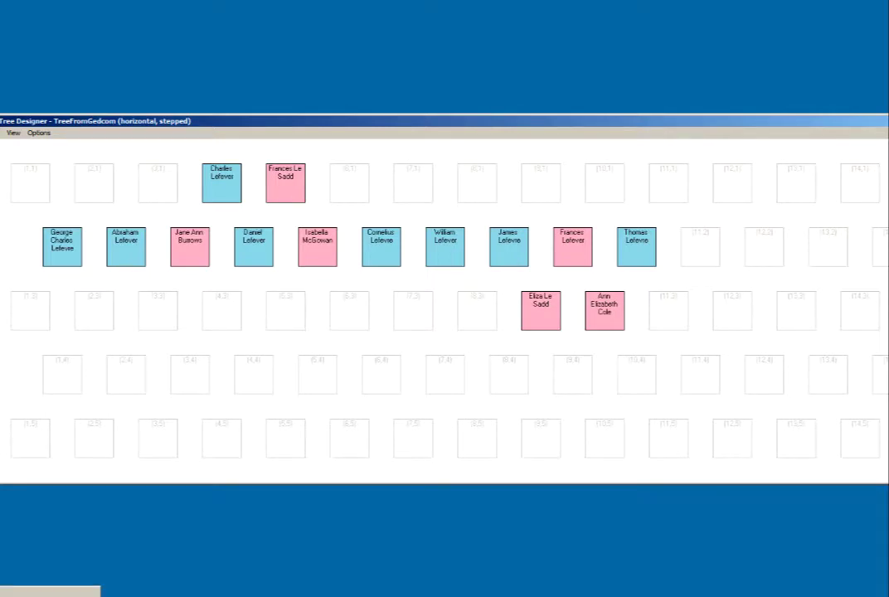
# Step: Check spouses in the Family Historian diagram, then shift cells (8,2) to (10,2) one column higher and move the wife from (9,3) into (8,2)
pyautogui.click(99, 595)
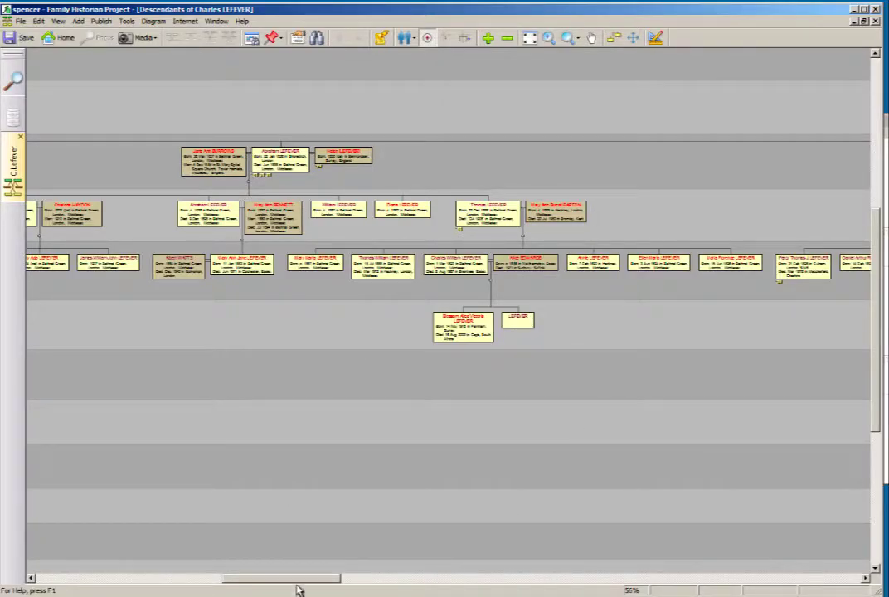
pyautogui.moveTo(296, 580); pyautogui.dragTo(723, 578)
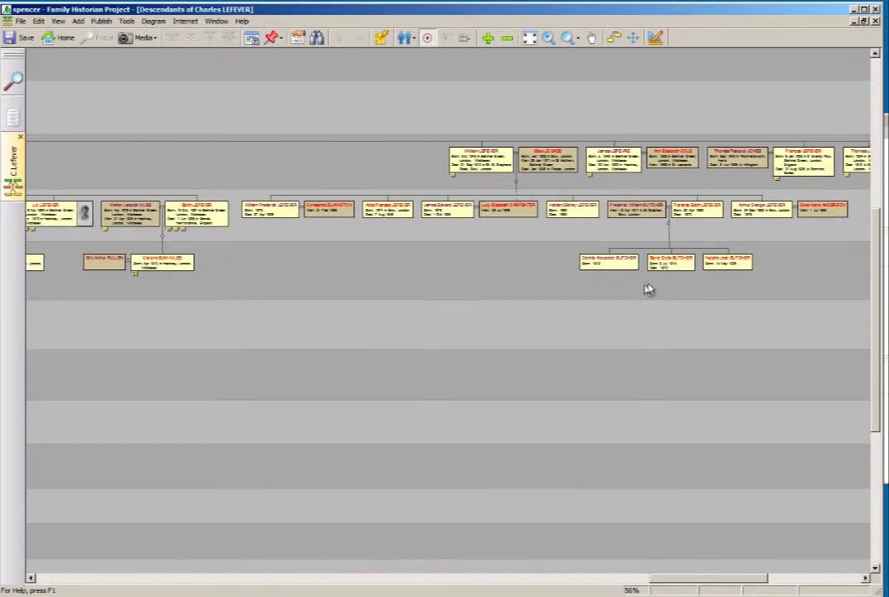
pyautogui.click(859, 10)
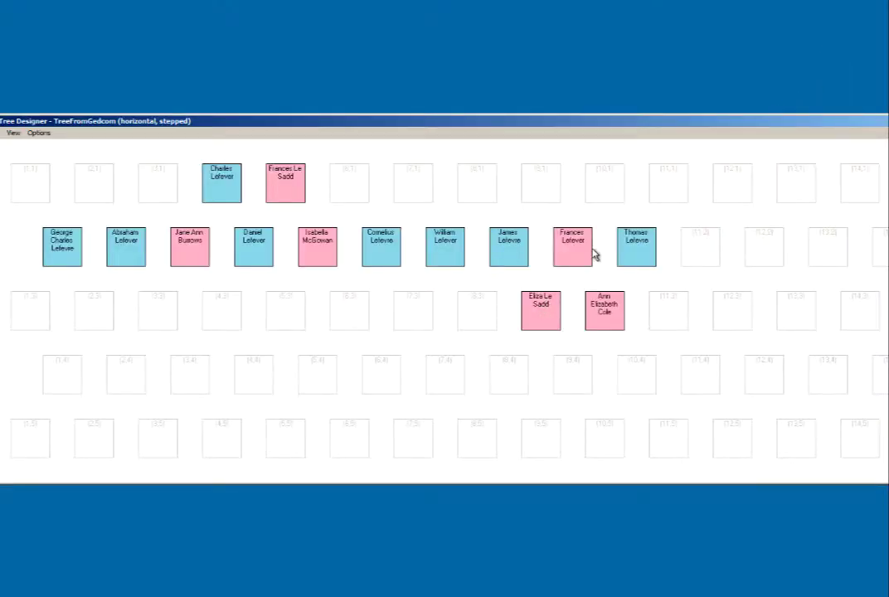
pyautogui.moveTo(650, 248); pyautogui.dragTo(700, 245)
pyautogui.moveTo(595, 254); pyautogui.dragTo(630, 252)
pyautogui.moveTo(519, 256); pyautogui.dragTo(573, 256)
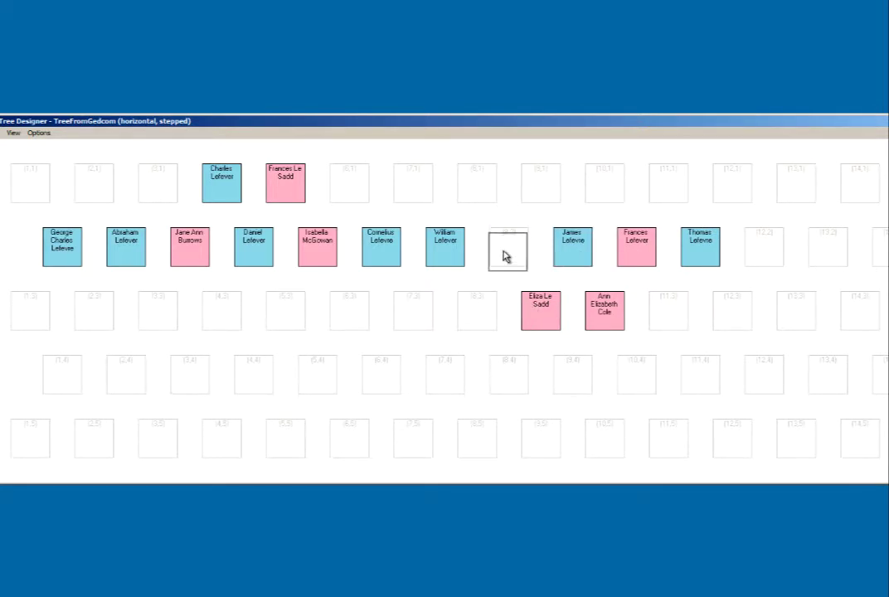
pyautogui.moveTo(541, 310); pyautogui.dragTo(506, 262)
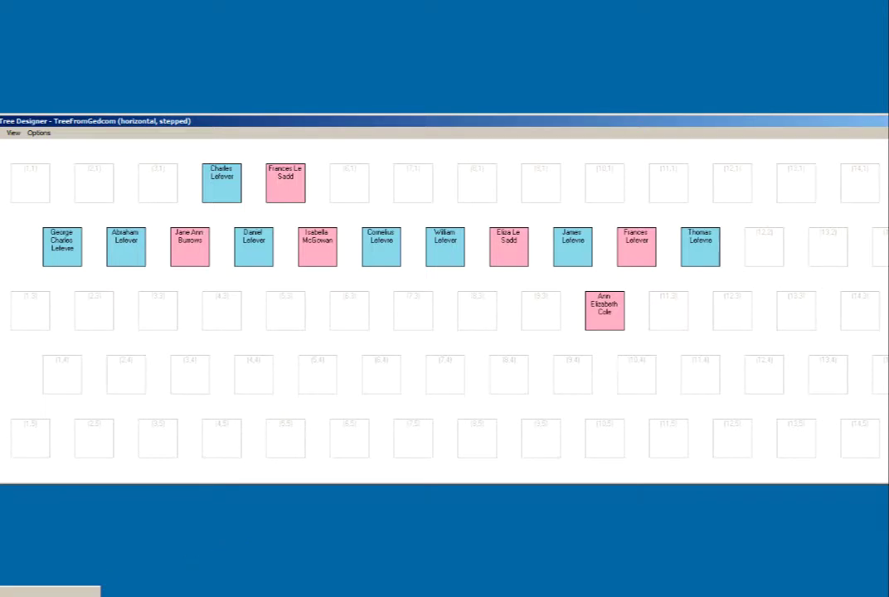
# Step: Check the remaining wife in the Family Historian diagram, shift cells (10,2) and (11,2) one column higher and move her from (10,3) to (10,2)
pyautogui.click(50, 593)
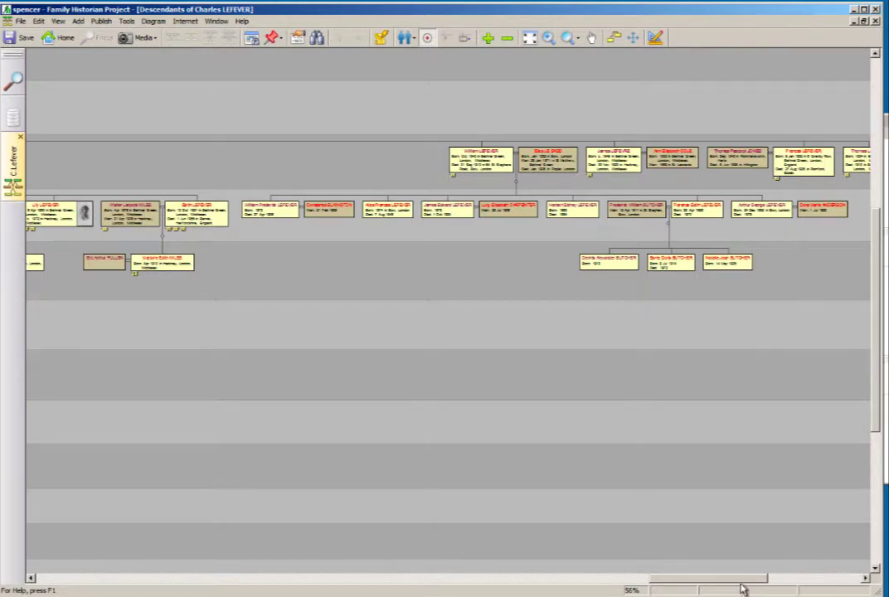
pyautogui.moveTo(743, 580); pyautogui.dragTo(792, 580)
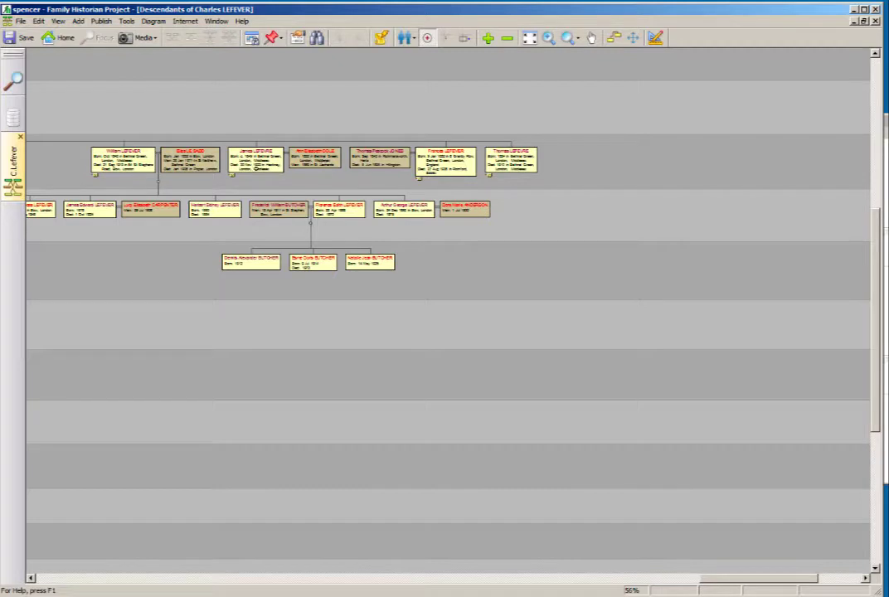
pyautogui.click(855, 10)
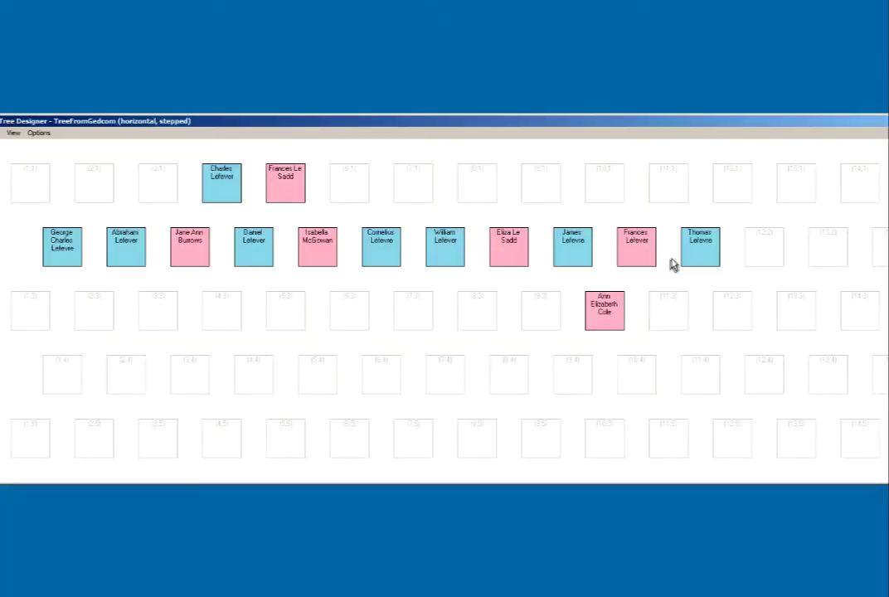
pyautogui.moveTo(692, 256); pyautogui.dragTo(745, 257)
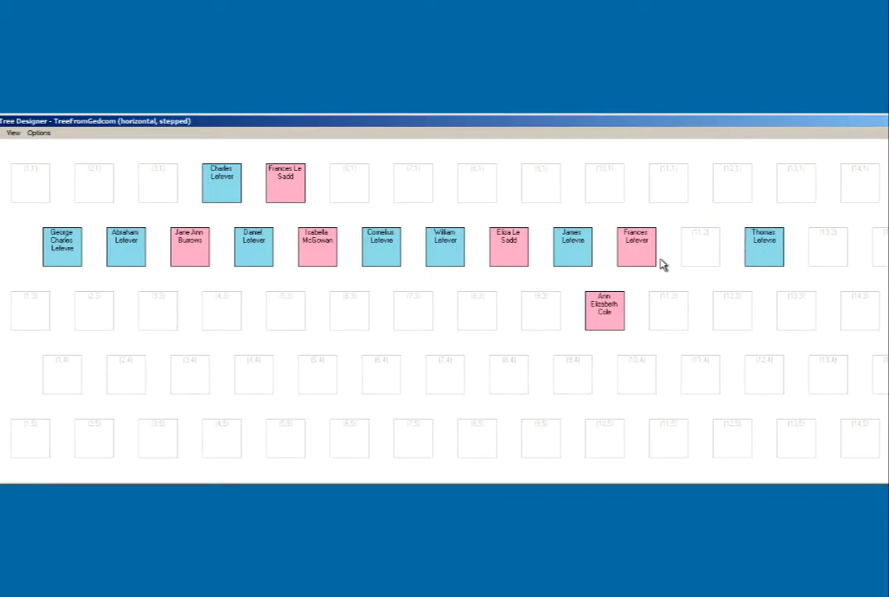
pyautogui.moveTo(655, 262); pyautogui.dragTo(621, 260)
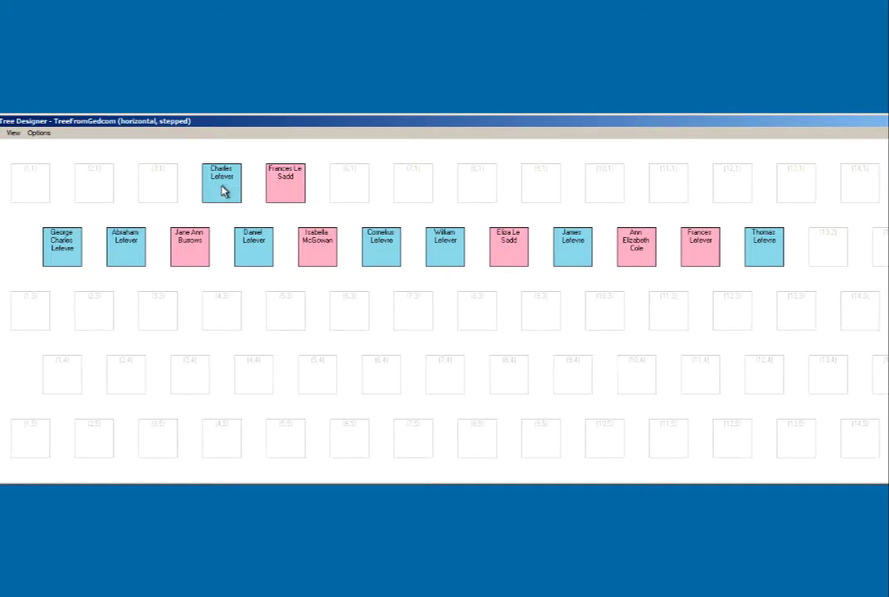
# Step: Create family relationships linking the root couple in (4,1) and (5,1) with key m1 and the couple in (2,2) and (3,2) with key m2
pyautogui.moveTo(222, 192); pyautogui.dragTo(279, 189)
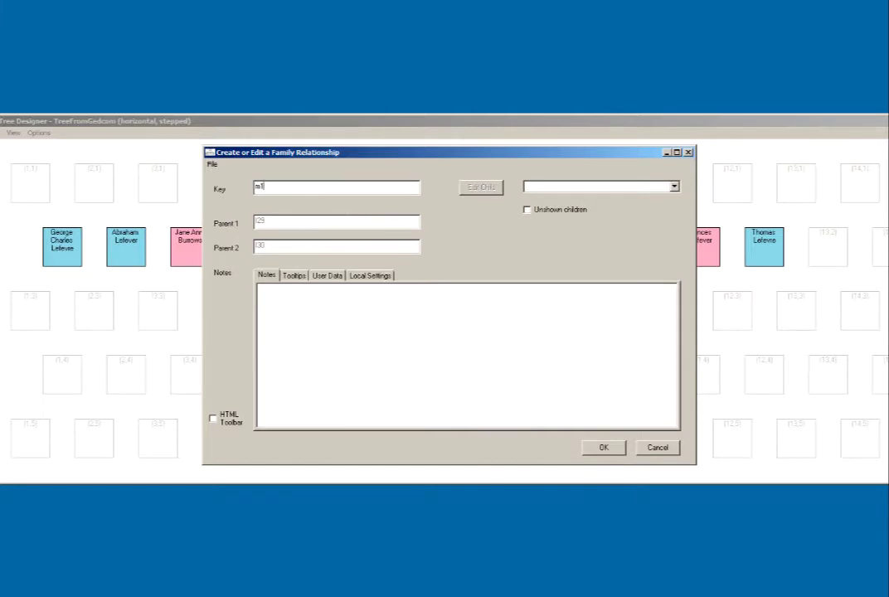
pyautogui.click(592, 451)
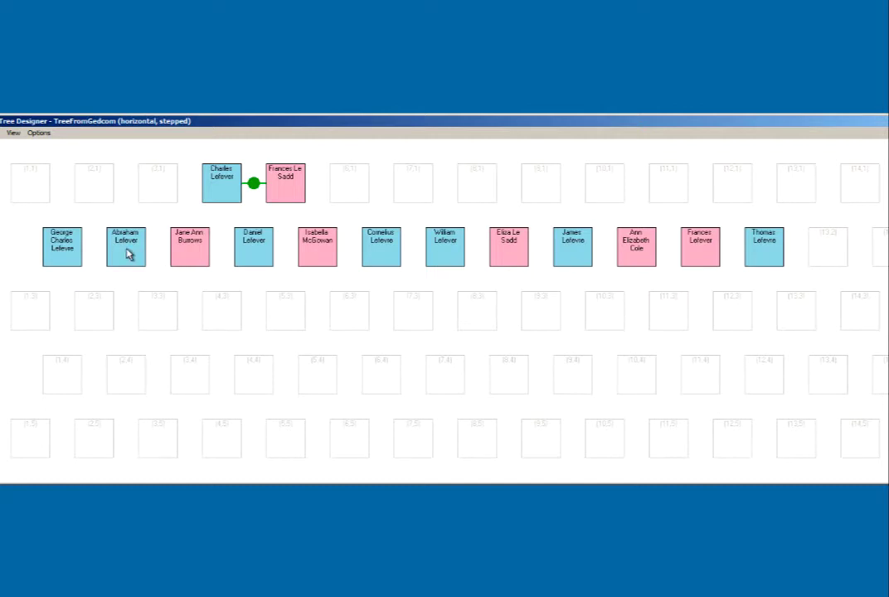
pyautogui.moveTo(129, 255); pyautogui.dragTo(179, 253)
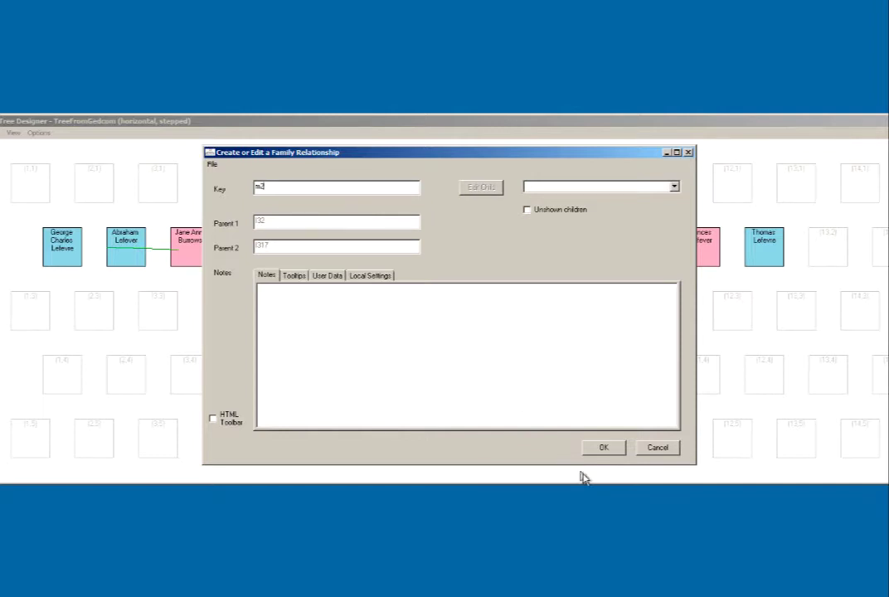
pyautogui.click(601, 449)
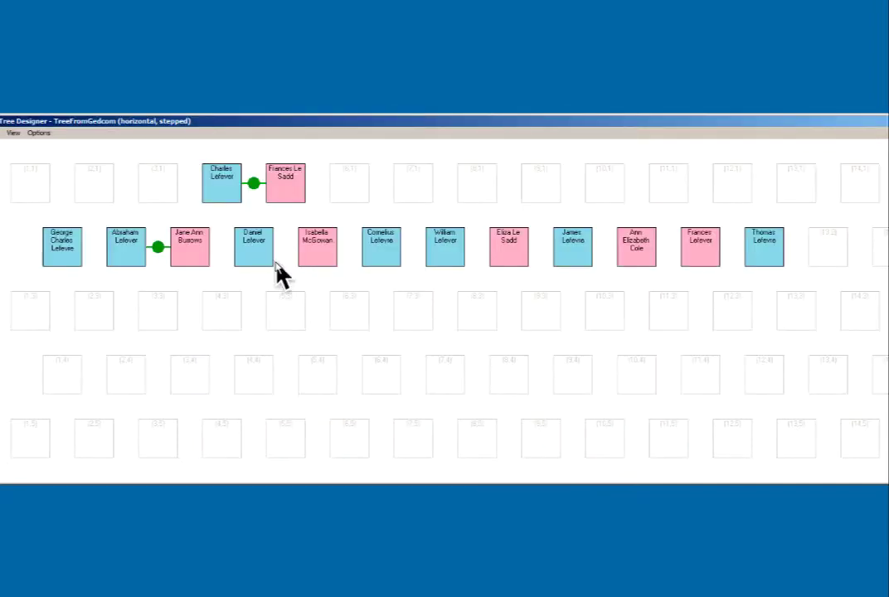
# Step: Create family relationships for the couples in (4,2)–(5,2), (7,2)–(8,2) with key m4, and (9,2)–(10,2)
pyautogui.moveTo(261, 254); pyautogui.dragTo(304, 253)
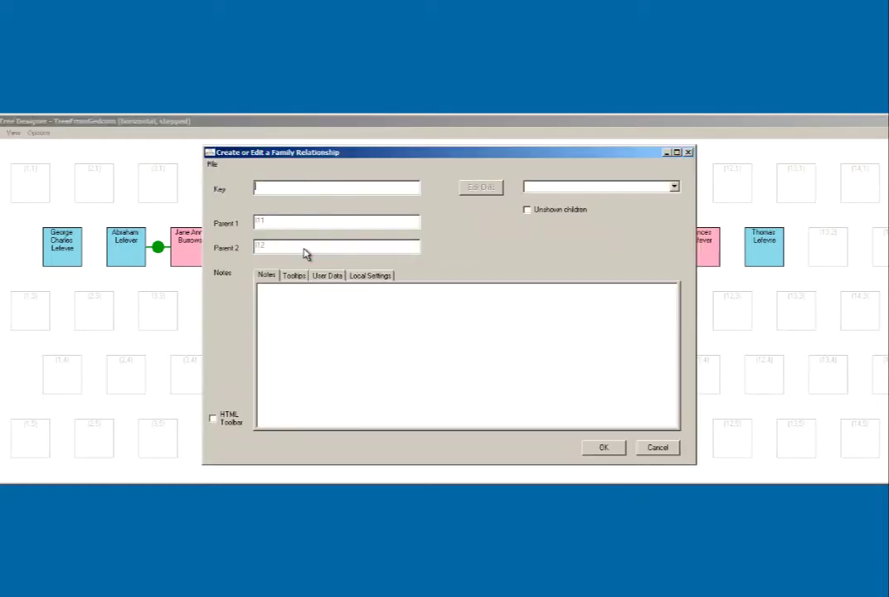
pyautogui.click(599, 450)
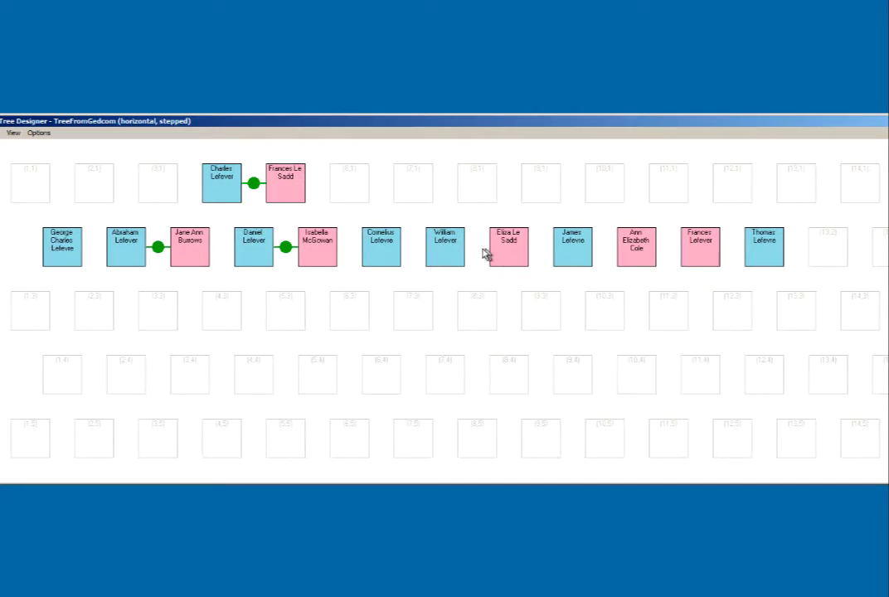
pyautogui.moveTo(454, 252); pyautogui.dragTo(501, 254)
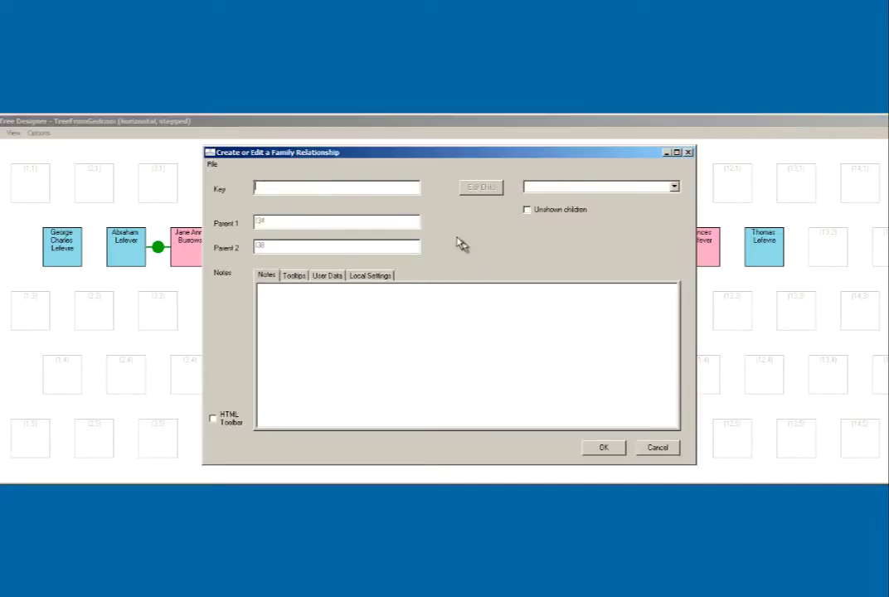
pyautogui.write('w4')
pyautogui.click(606, 448)
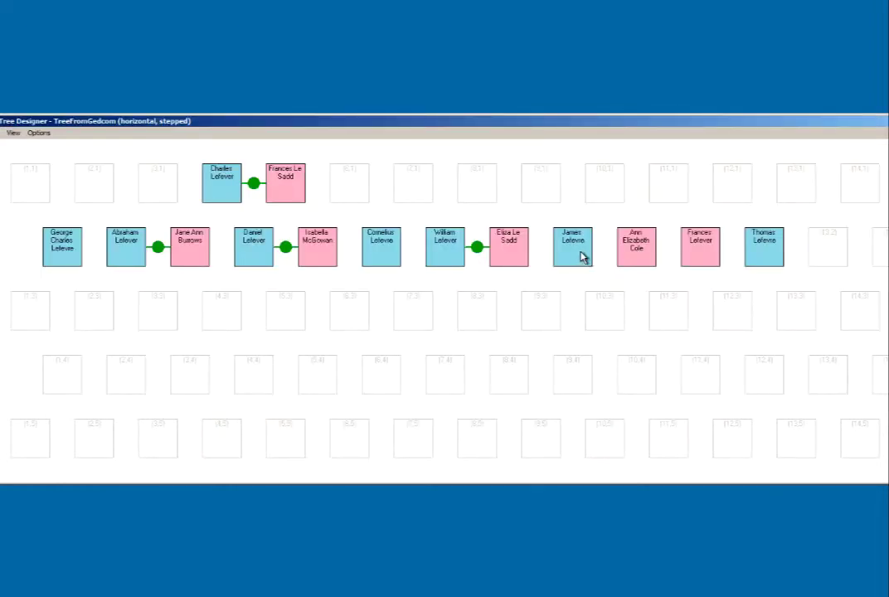
pyautogui.moveTo(600, 257); pyautogui.dragTo(630, 254)
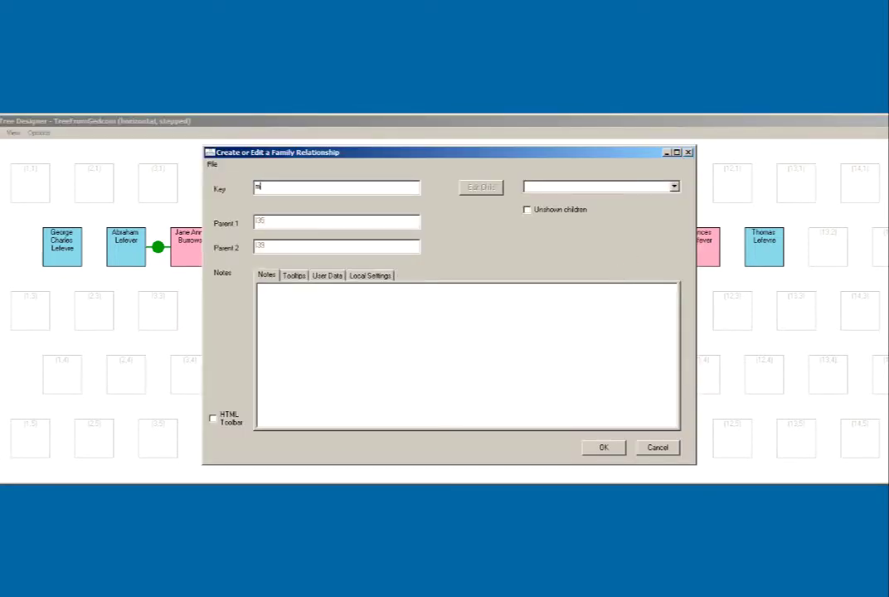
pyautogui.click(601, 447)
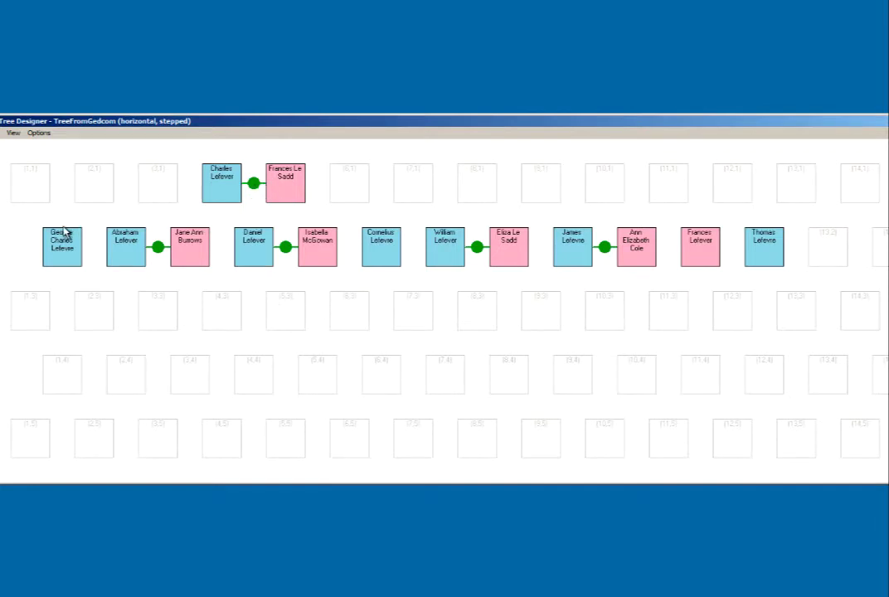
# Step: Link the root couple's family node to the children in cells (1,2), (2,2), (4,2), (6,2), (9,2), (11,2) and (12,2)
pyautogui.moveTo(253, 183); pyautogui.dragTo(68, 233)
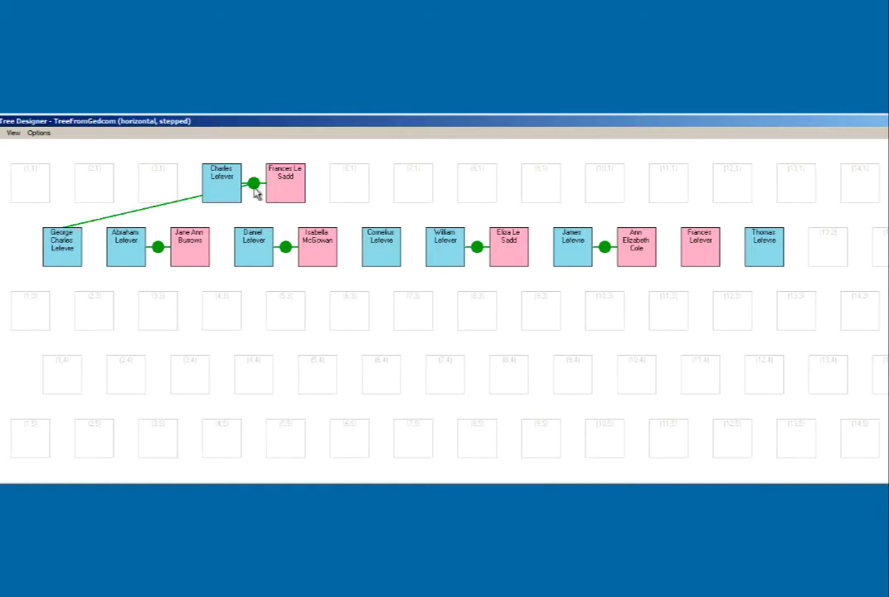
pyautogui.moveTo(253, 184); pyautogui.dragTo(131, 248)
pyautogui.moveTo(253, 183); pyautogui.dragTo(253, 243)
pyautogui.moveTo(260, 192); pyautogui.dragTo(396, 251)
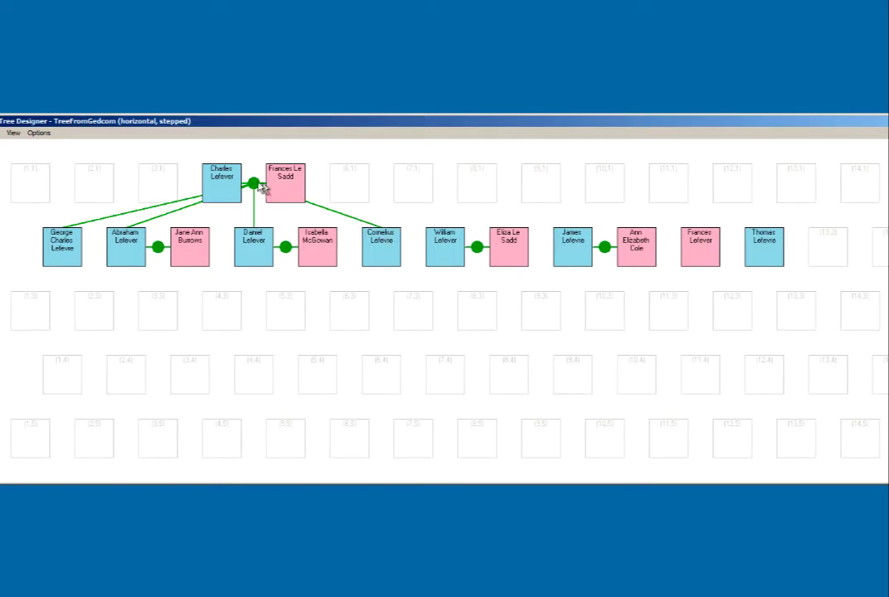
pyautogui.moveTo(257, 183); pyautogui.dragTo(572, 235)
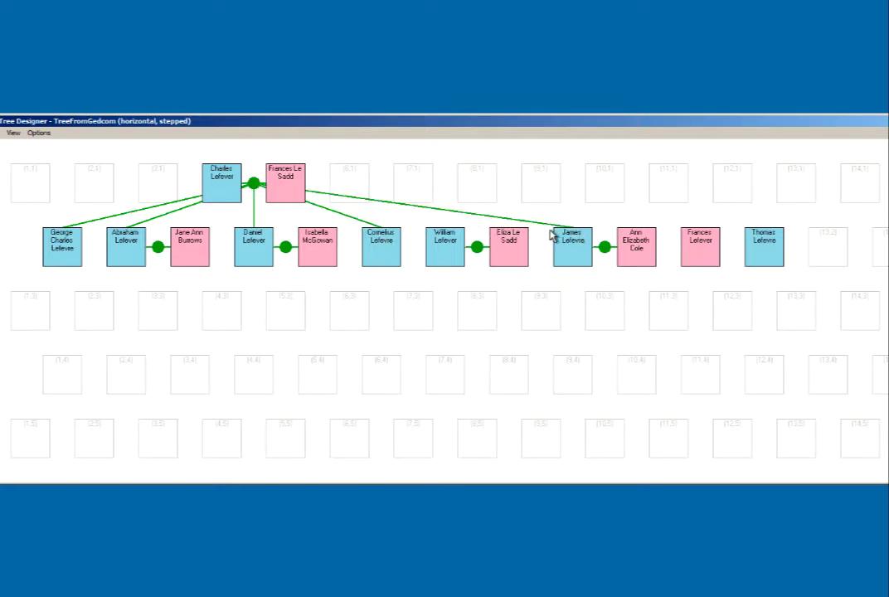
pyautogui.moveTo(259, 189); pyautogui.dragTo(705, 240)
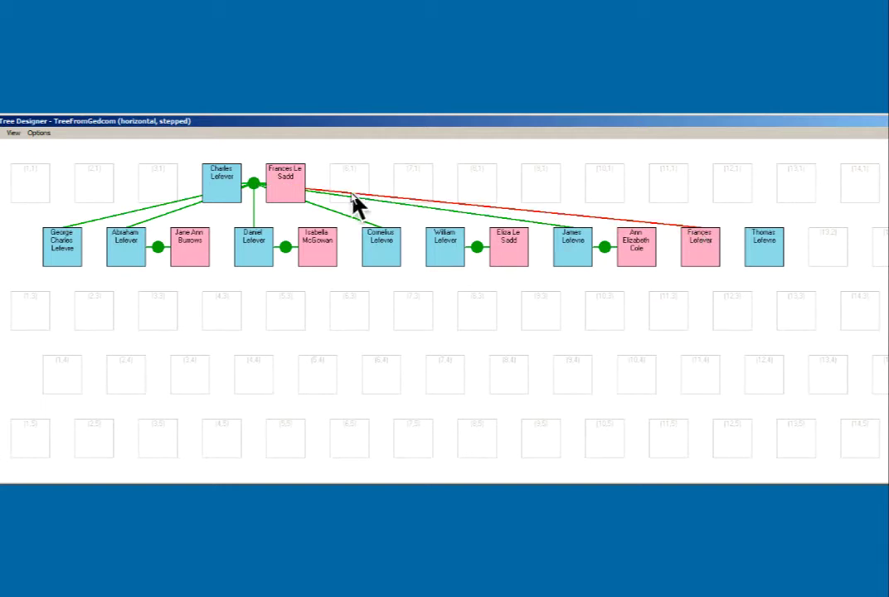
pyautogui.moveTo(697, 181); pyautogui.dragTo(769, 245)
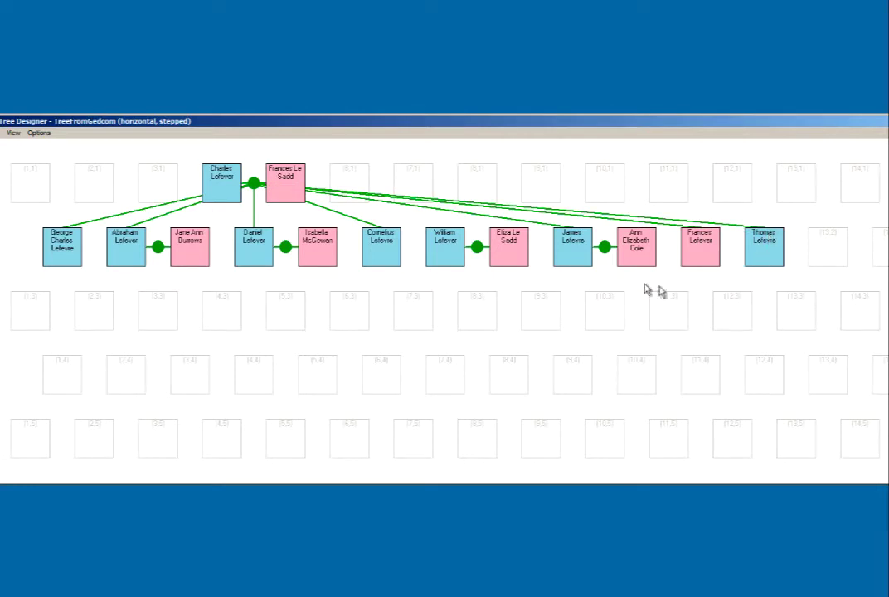
# Step: Close the Tree Designer and save the tree configuration to its file
pyautogui.moveTo(406, 128); pyautogui.dragTo(436, 132)
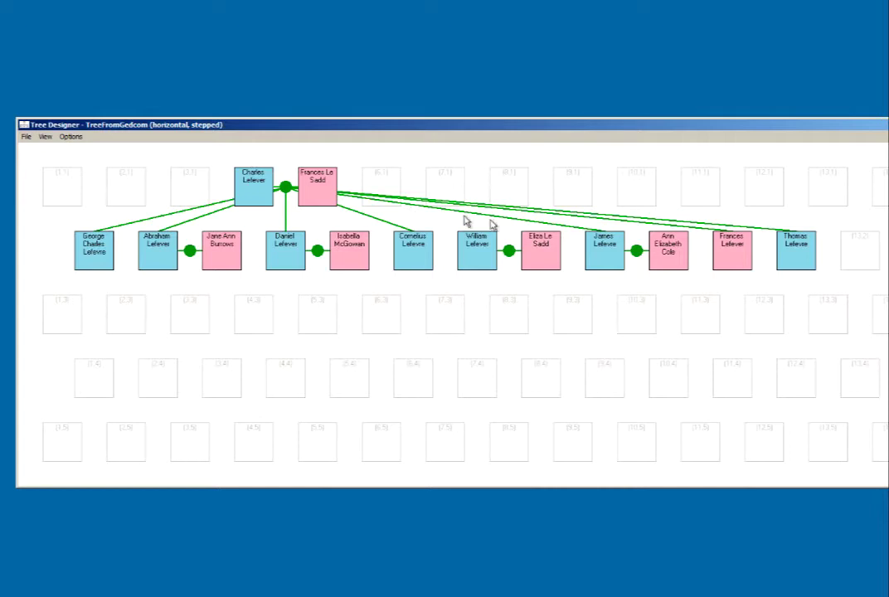
pyautogui.click(26, 136)
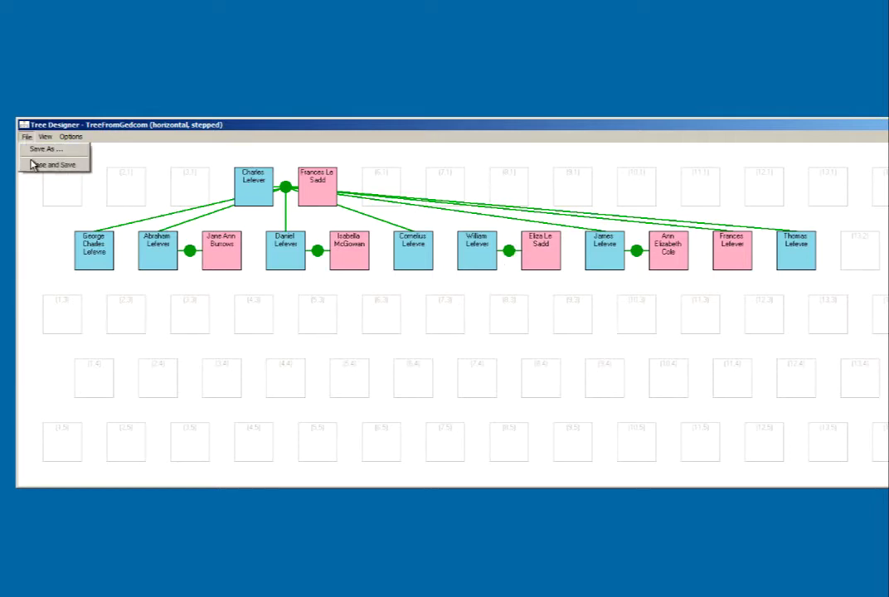
pyautogui.click(29, 164)
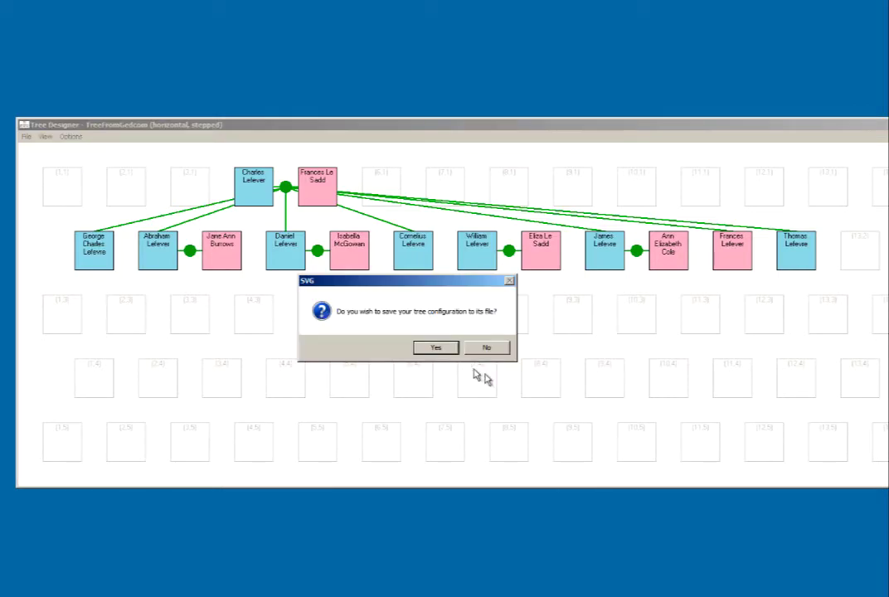
pyautogui.click(436, 347)
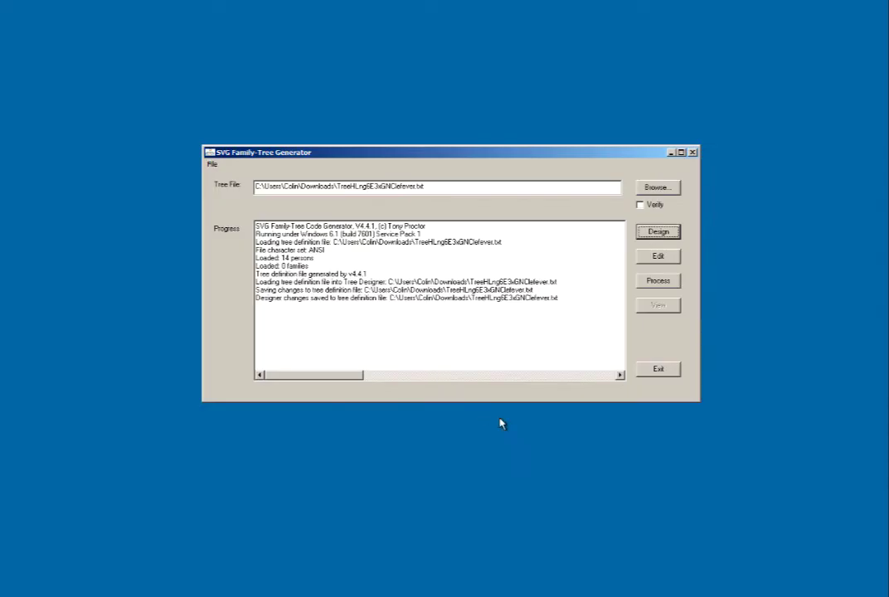
# Step: Process the saved tree definition into an HTML file and view the generated tree in a widened browser window
pyautogui.click(656, 282)
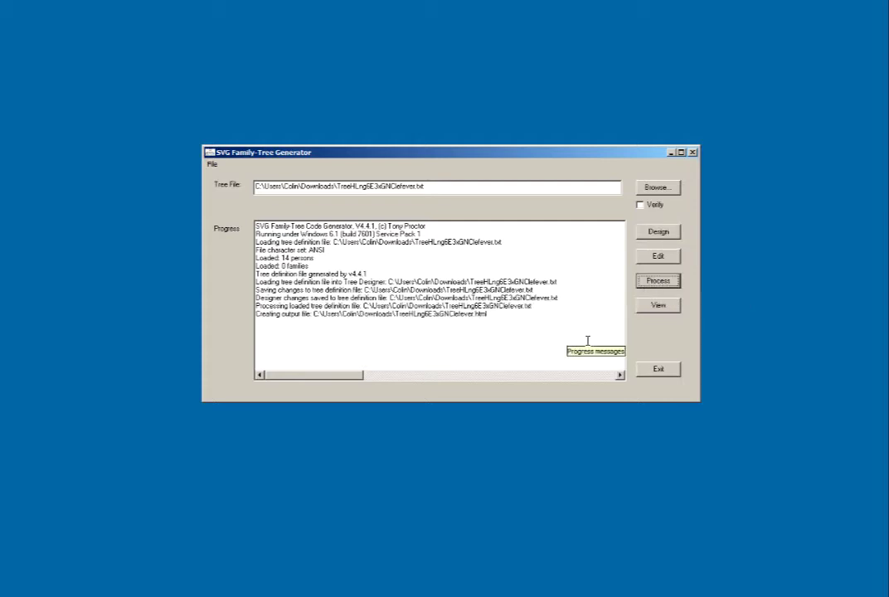
pyautogui.click(667, 308)
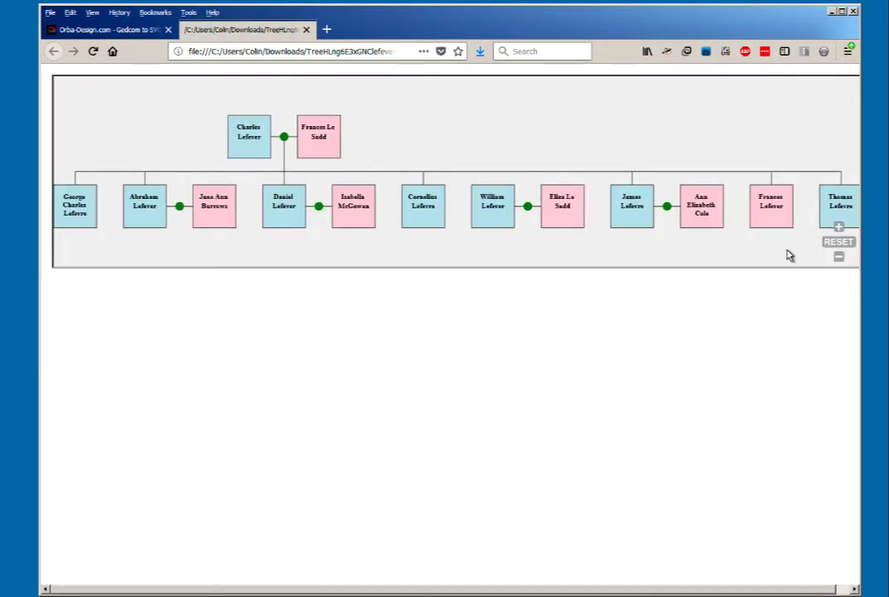
pyautogui.click(839, 259)
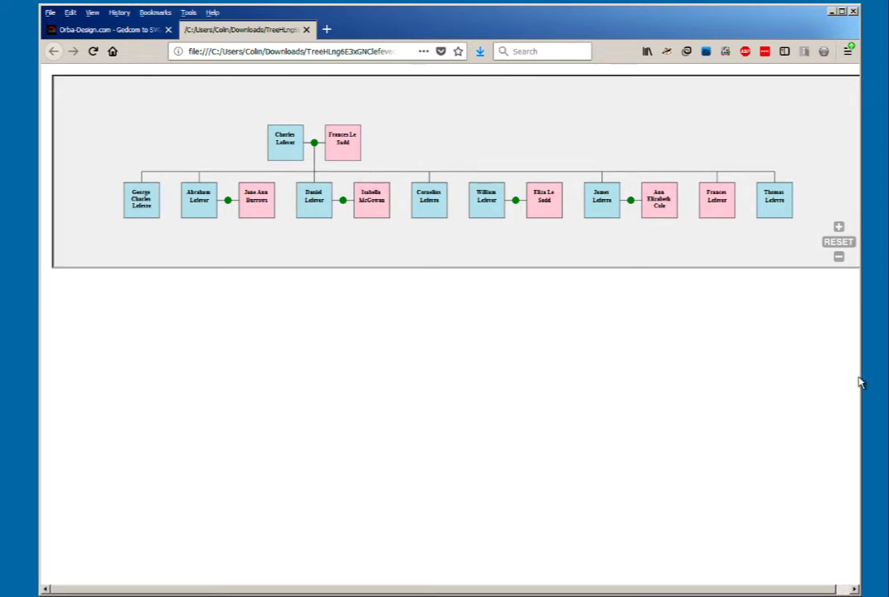
pyautogui.moveTo(862, 374); pyautogui.dragTo(884, 371)
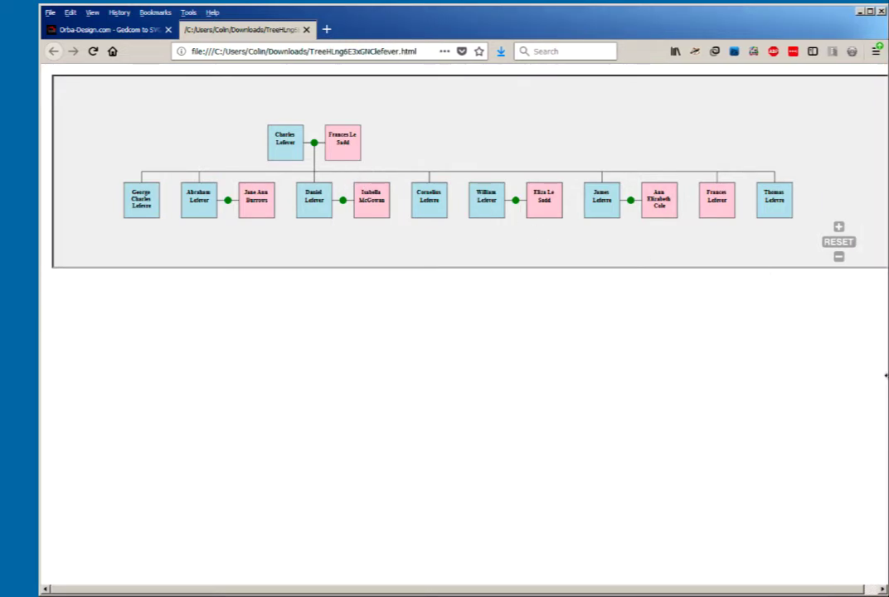
pyautogui.moveTo(41, 373); pyautogui.dragTo(0, 370)
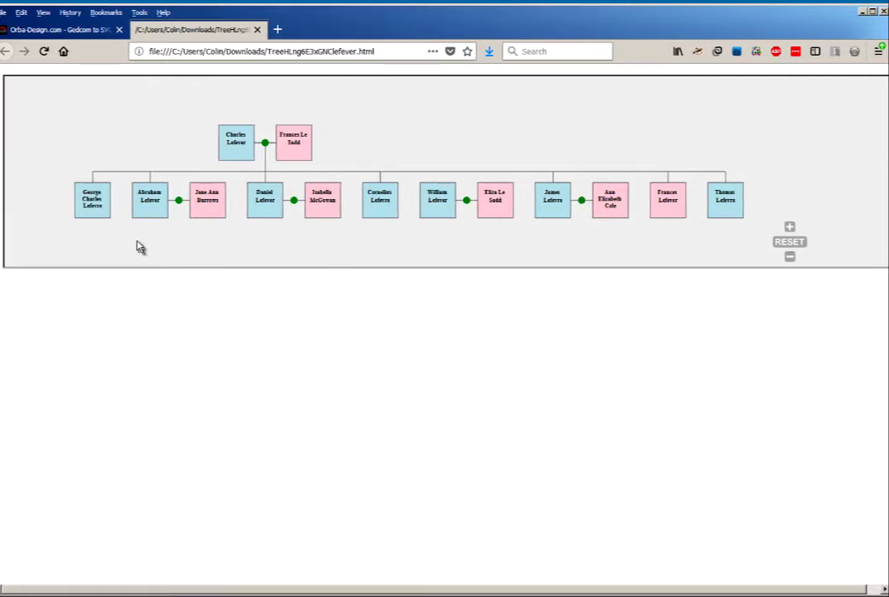
# Step: Examine the generated tree and try its zoom controls by zooming out, zooming in and resetting the view
pyautogui.moveTo(96, 199)
pyautogui.moveTo(156, 196)
pyautogui.moveTo(202, 202)
pyautogui.moveTo(265, 202)
pyautogui.click(791, 258)
pyautogui.click(791, 258)
pyautogui.click(791, 258)
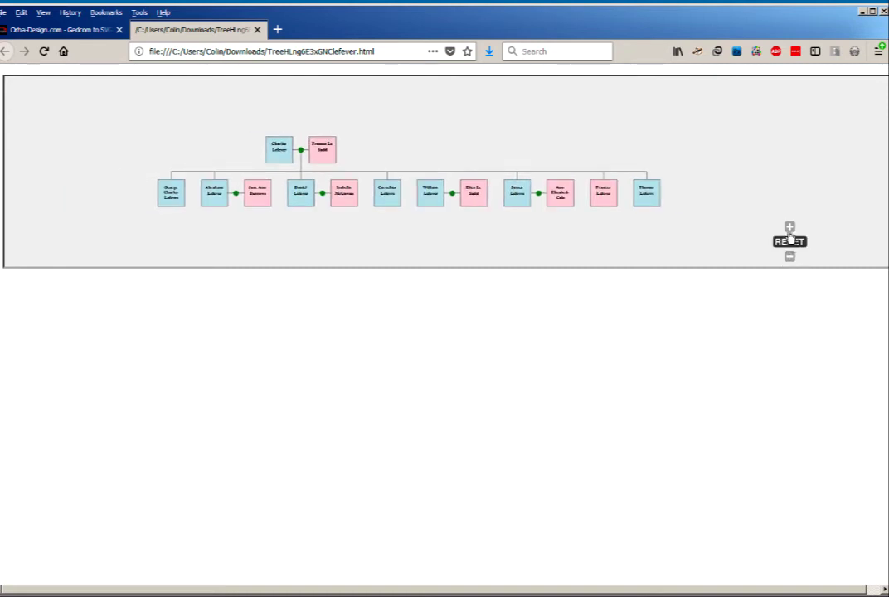
pyautogui.click(790, 228)
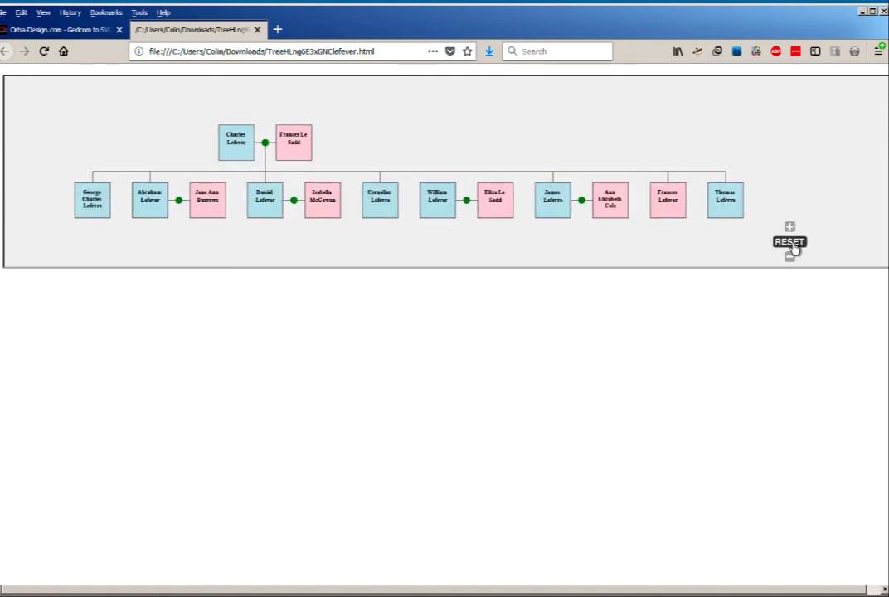
pyautogui.click(790, 243)
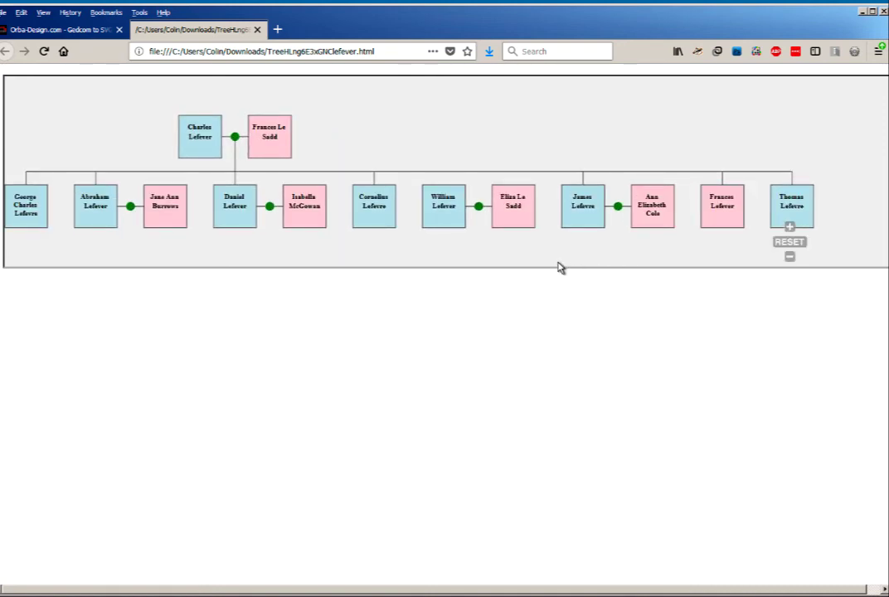